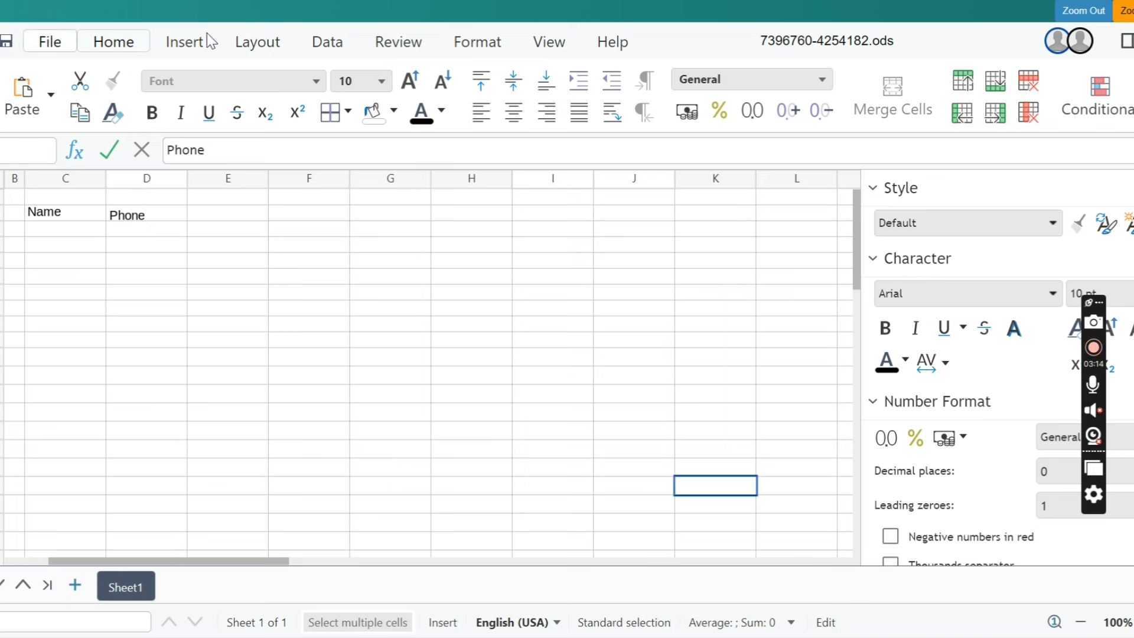
- Select cells C3 and D3 in the enlarged Calc sheet, then restore the question view
click(1073, 15)
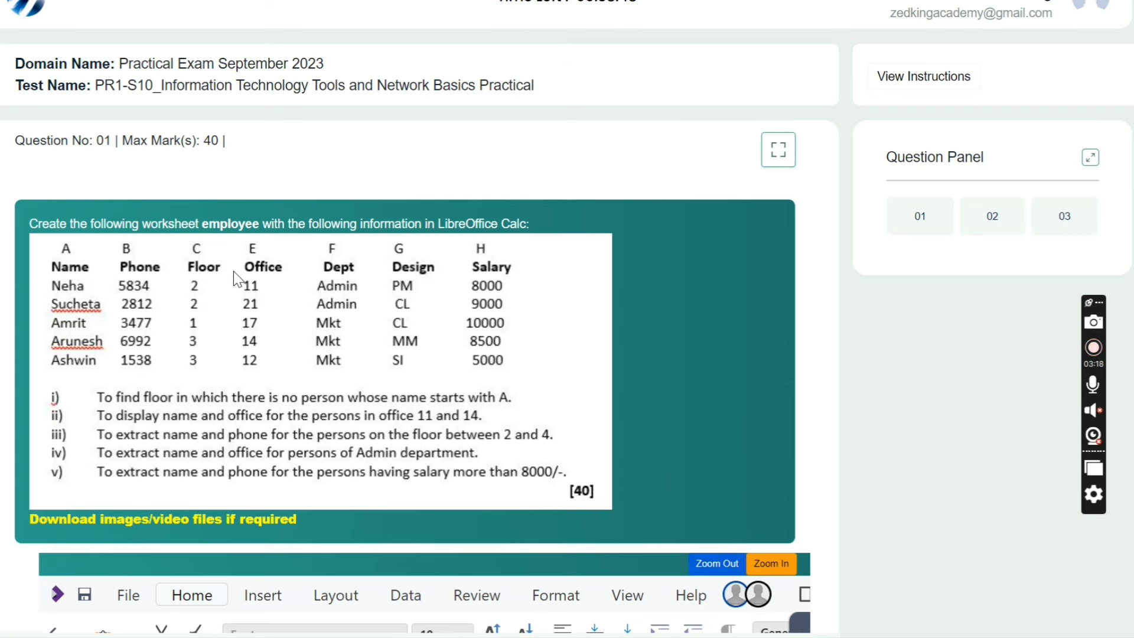
click(772, 564)
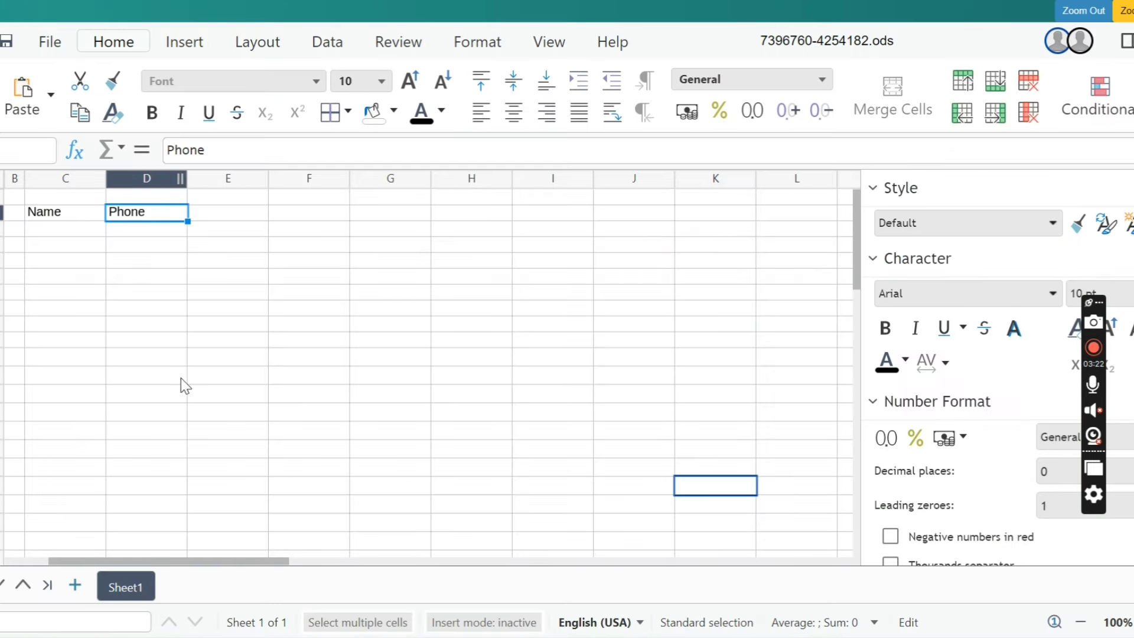
click(94, 226)
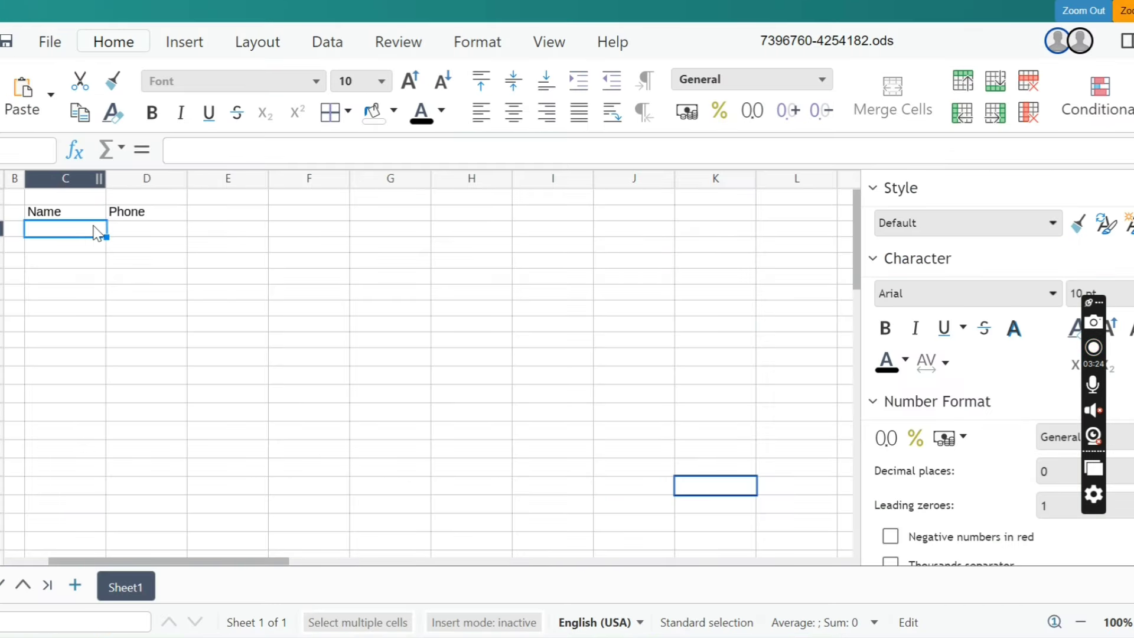
click(177, 238)
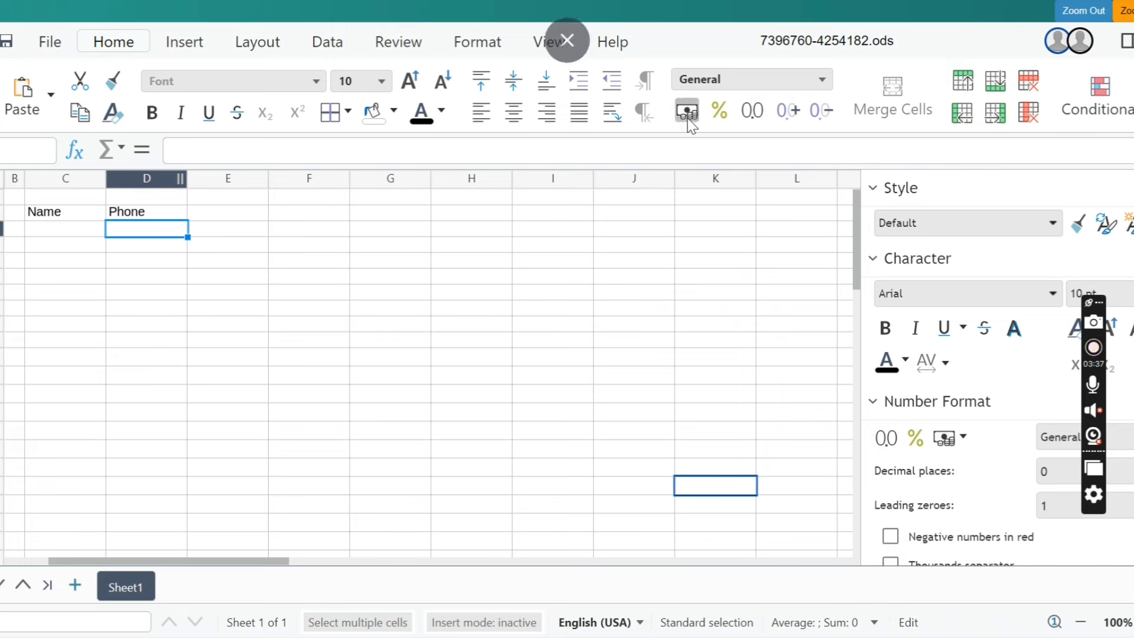
click(1066, 18)
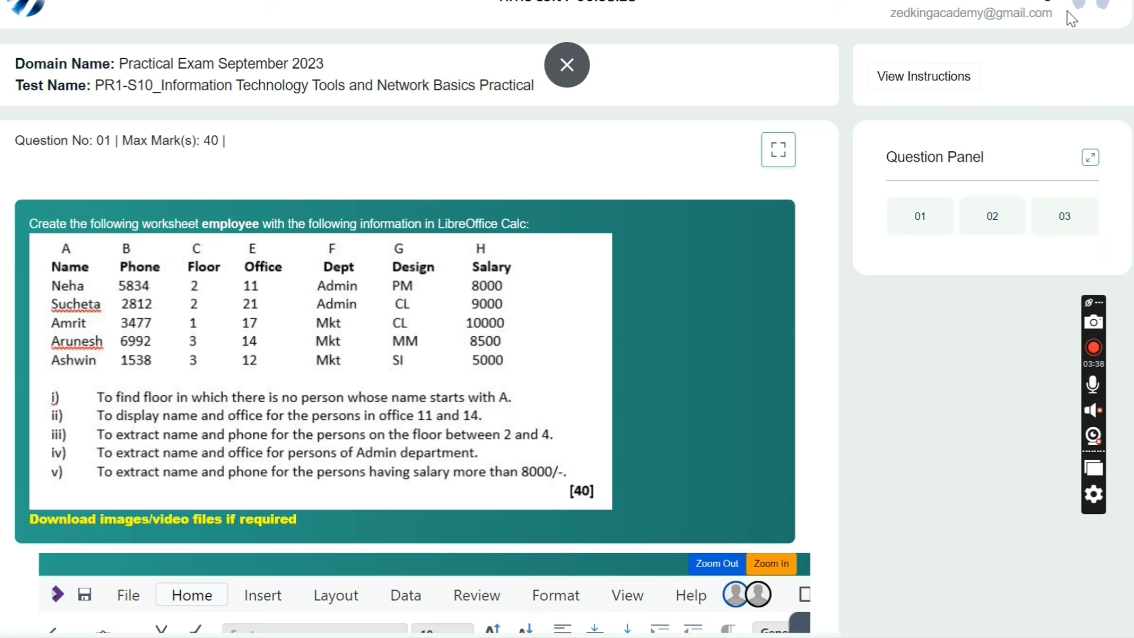
- Open question 02 in full screen and read through its Writer formatting task
click(1004, 222)
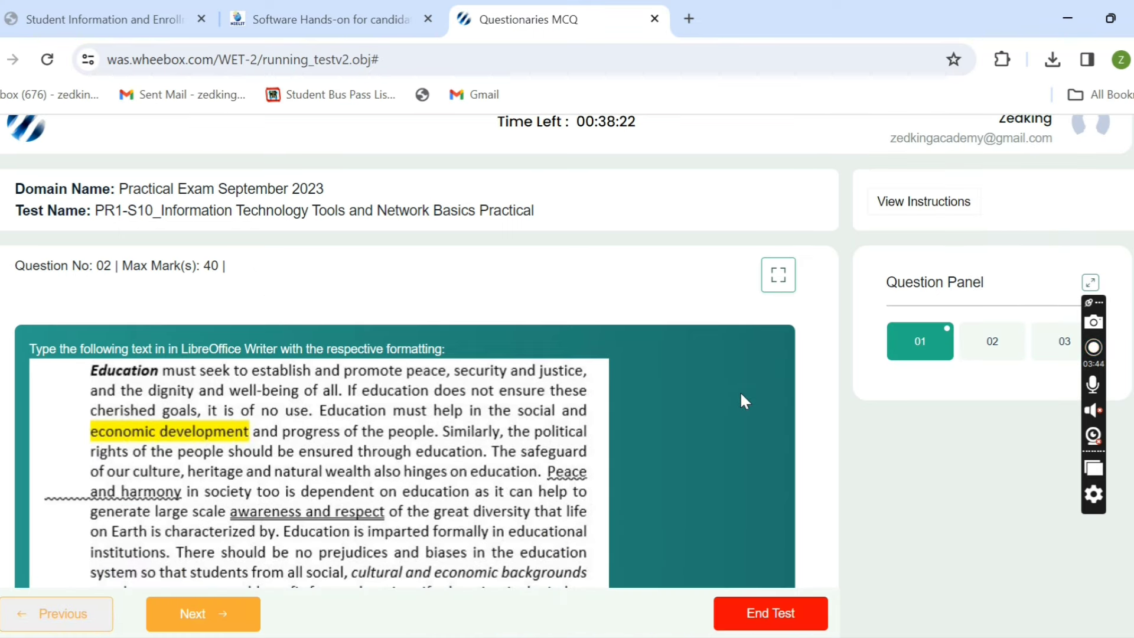
click(778, 274)
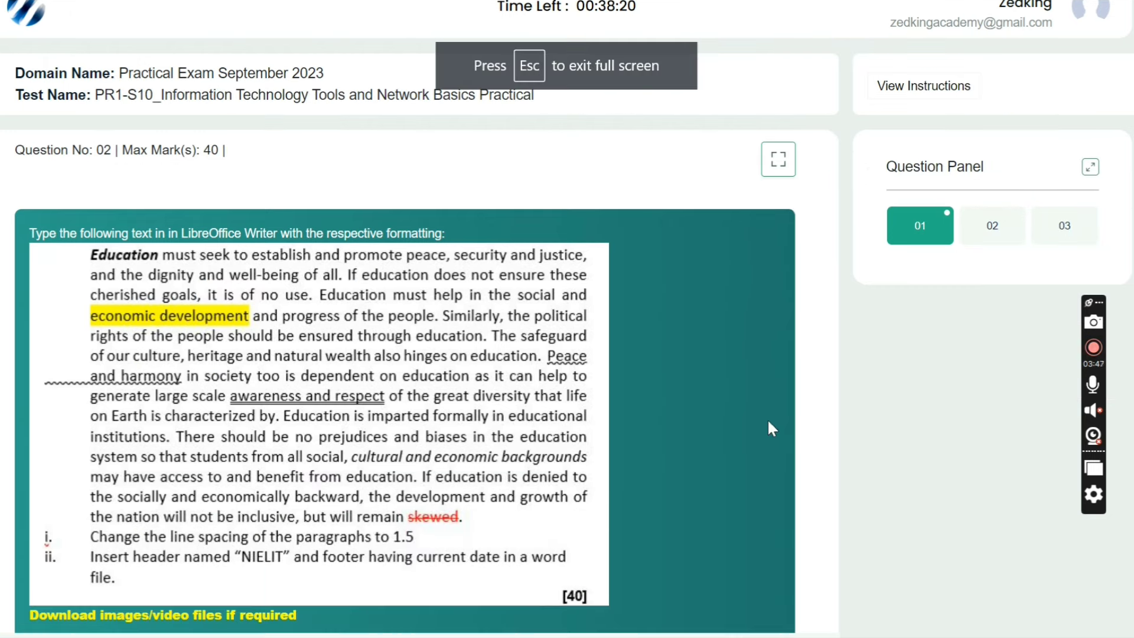
scroll(767, 418, down, 2)
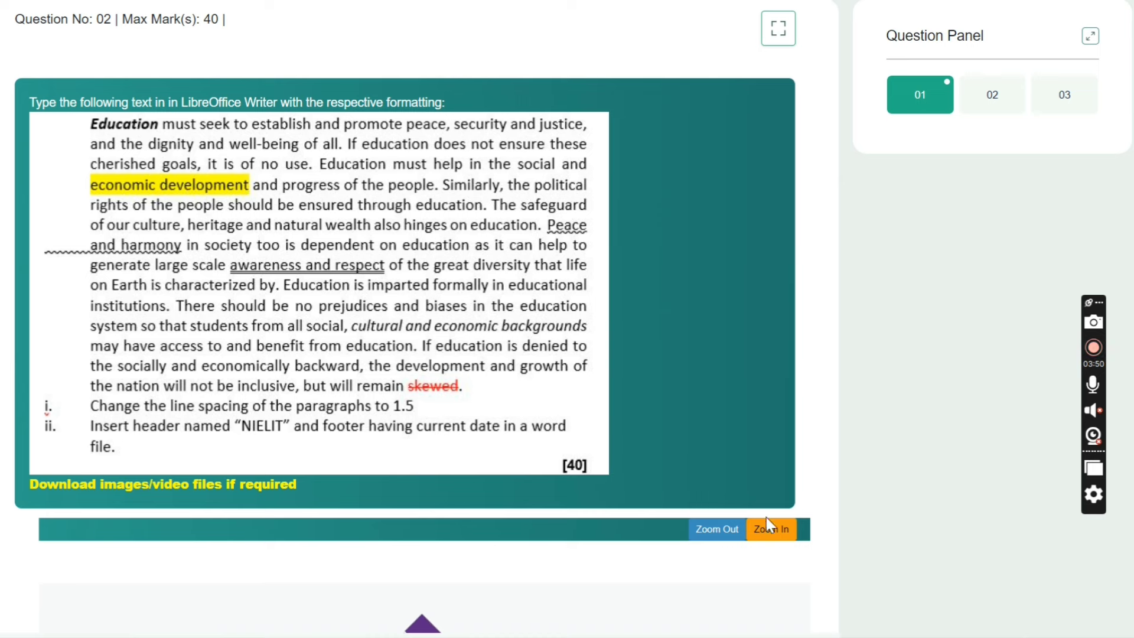
scroll(766, 517, up, 2)
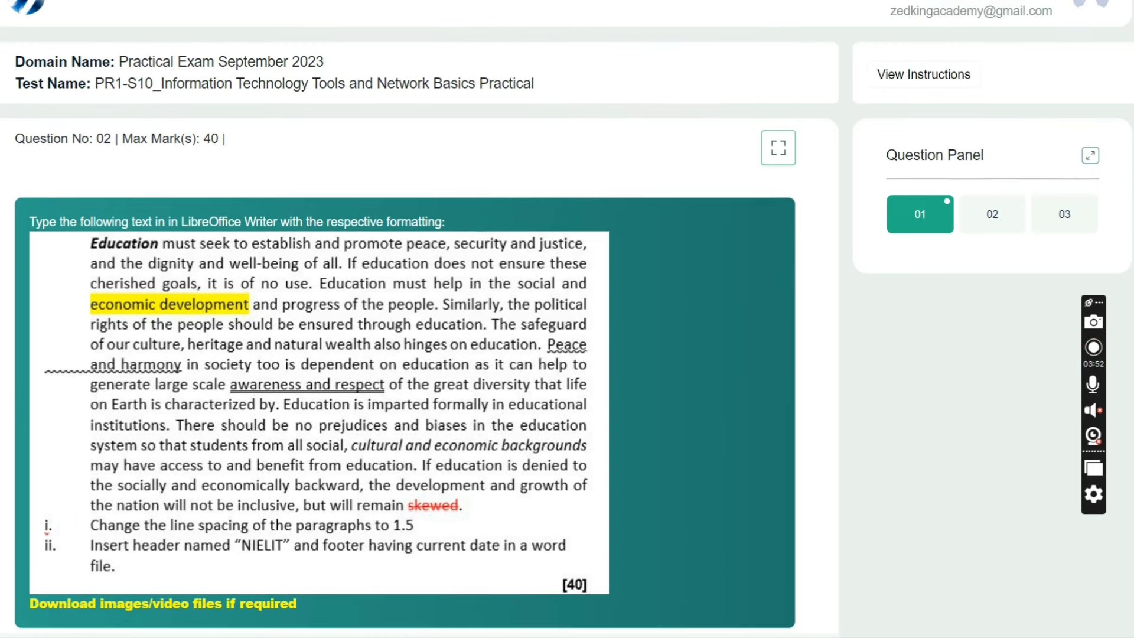
click(49, 524)
scroll(724, 290, up, 1)
click(50, 373)
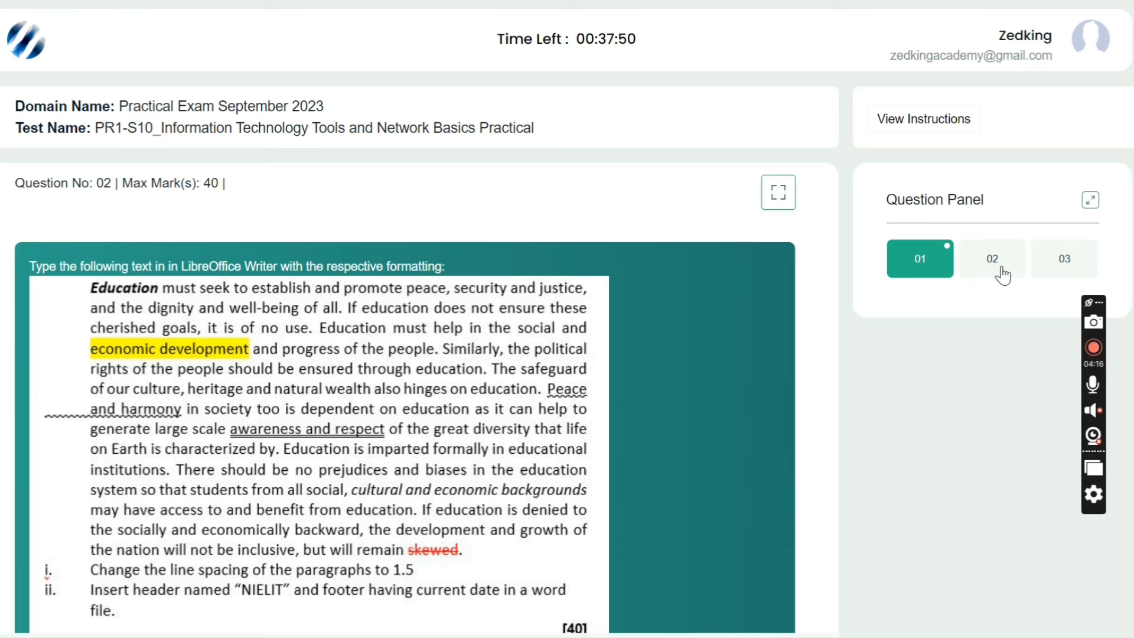
- Exit full screen and scroll through the question 02 text again
key(F11)
scroll(1006, 274, down, 5)
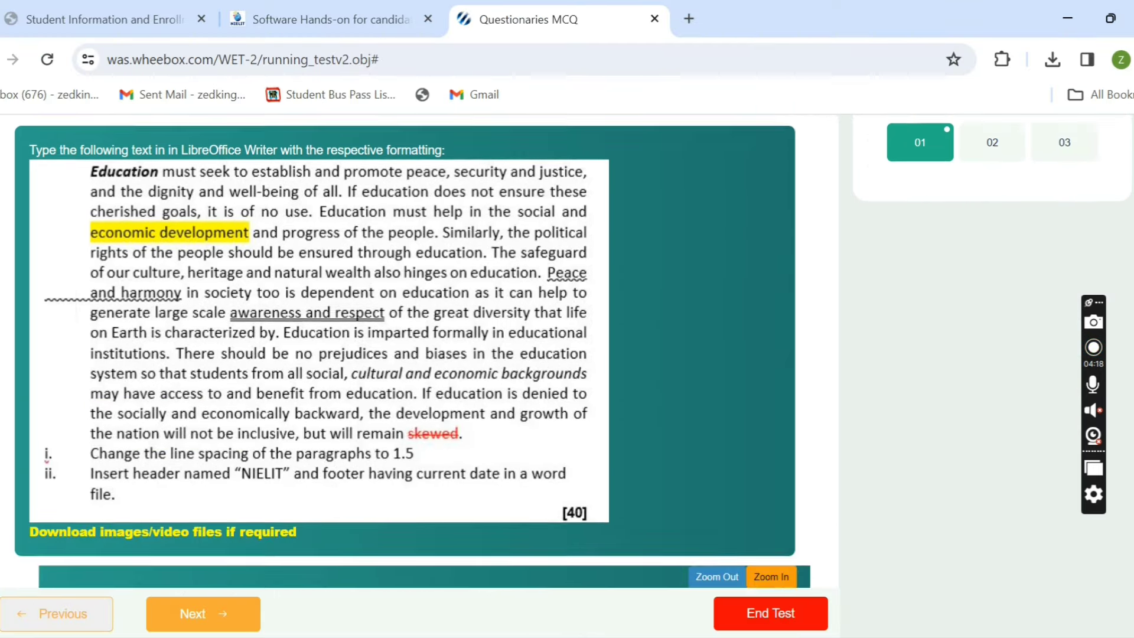
scroll(573, 348, up, 2)
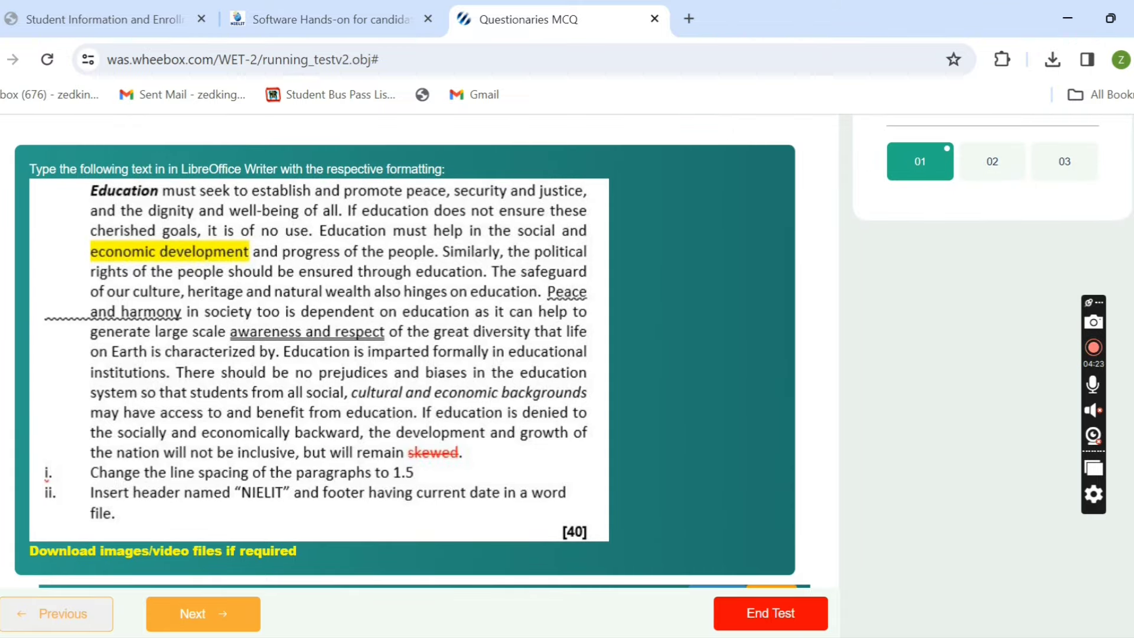
scroll(814, 590, down, 1)
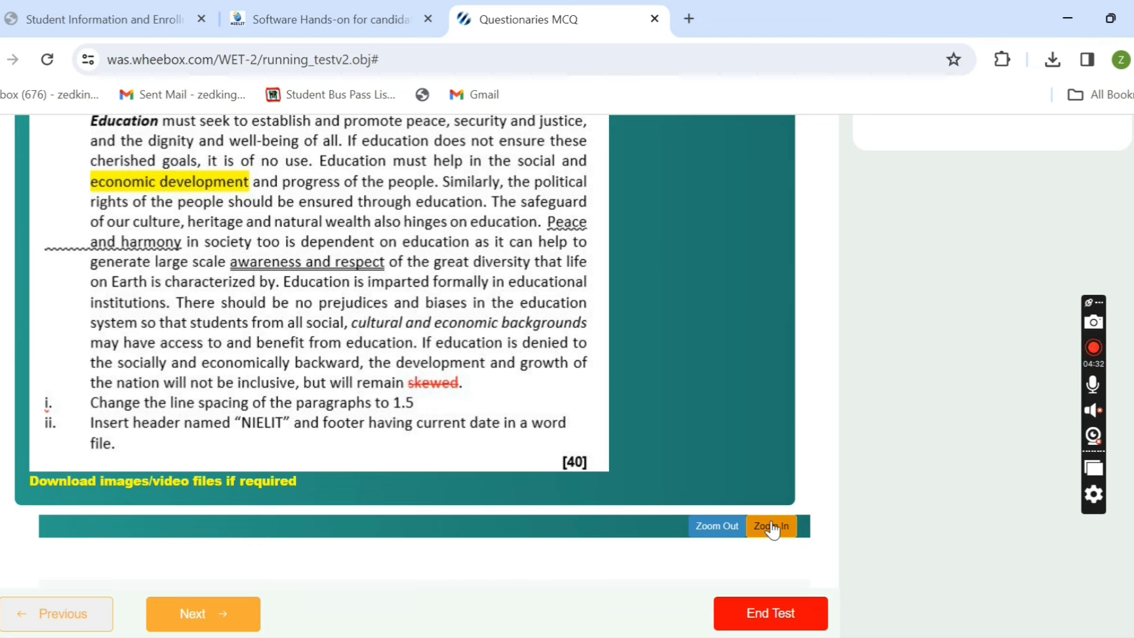
scroll(772, 529, up, 3)
scroll(771, 528, down, 2)
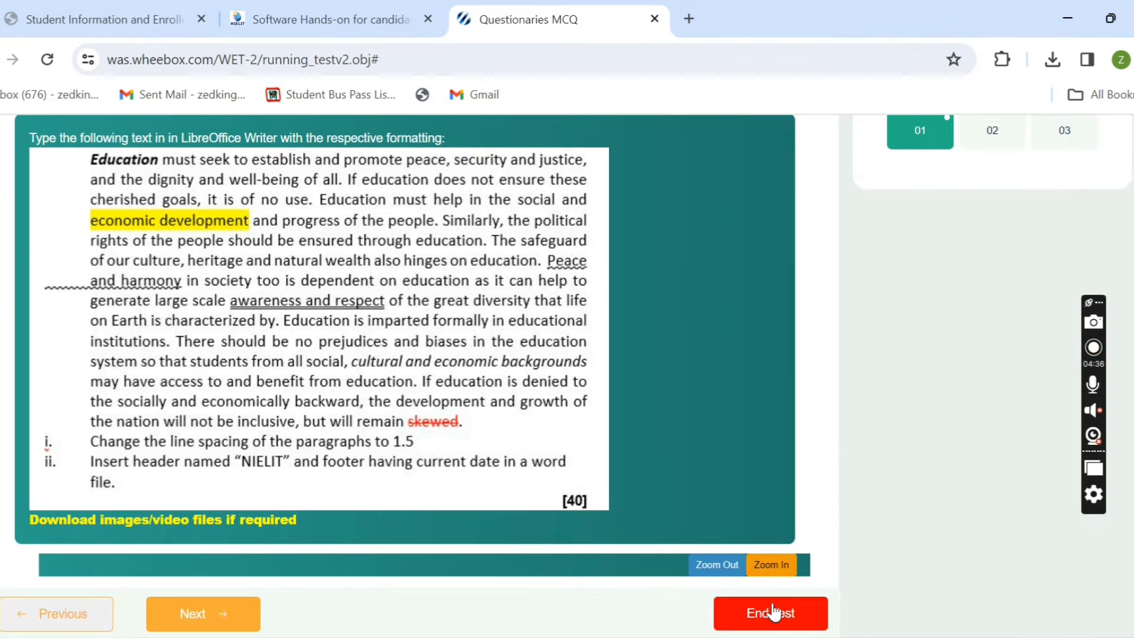
- End the PR1 test and confirm with 'Yes, Submit it'
click(772, 624)
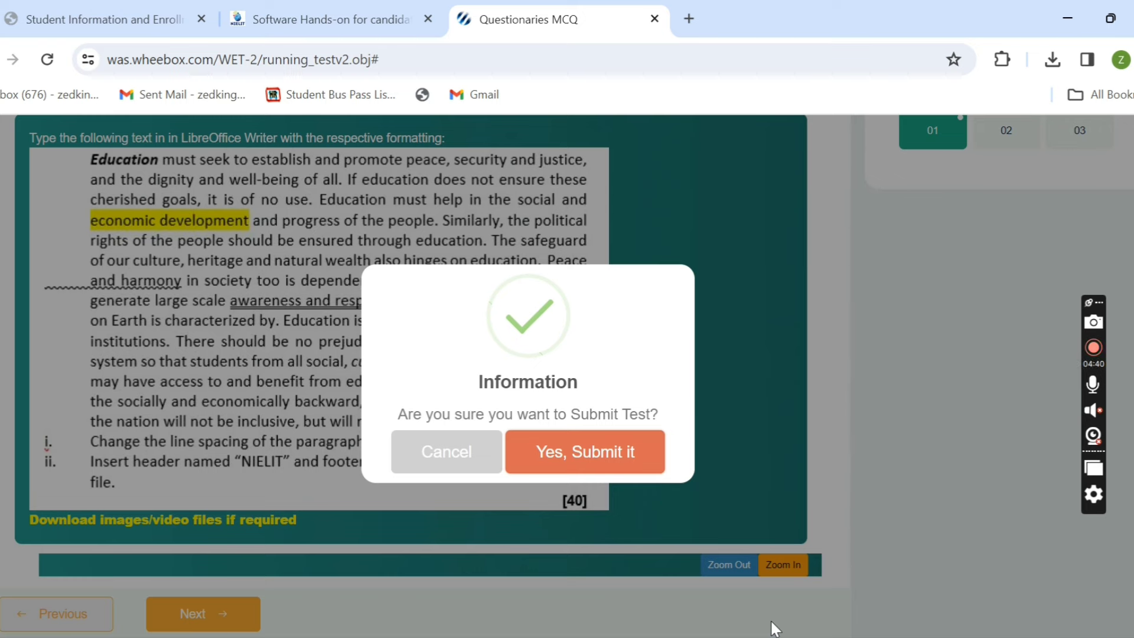
click(602, 461)
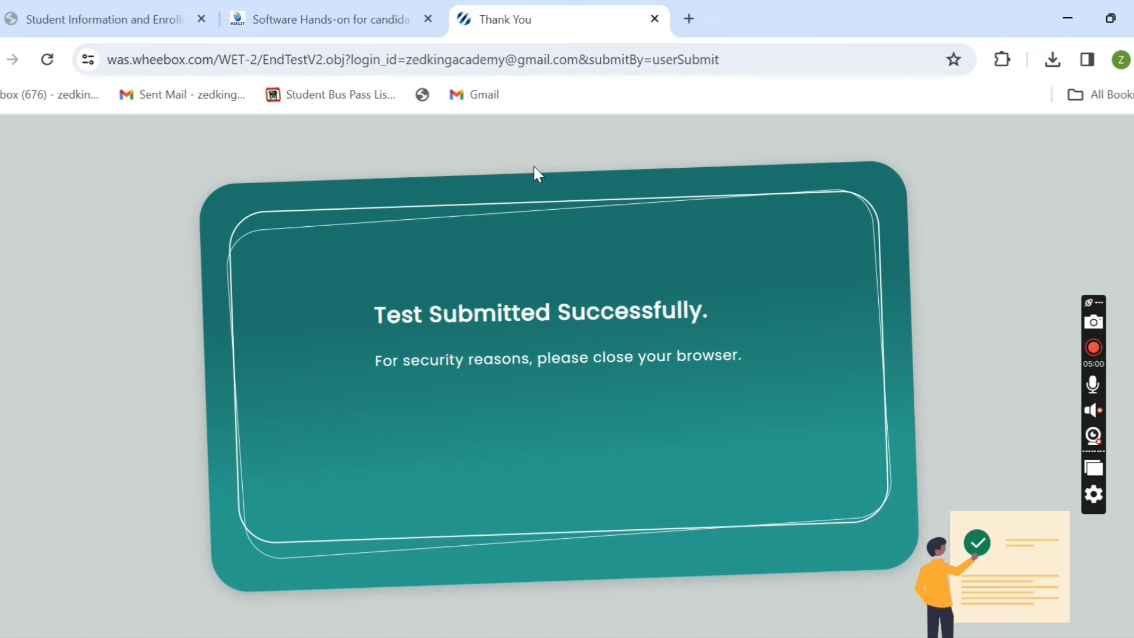
- From the NIELIT Software Hands-on page, open the Web Designing & Publishing Practical (PR2) link
click(139, 25)
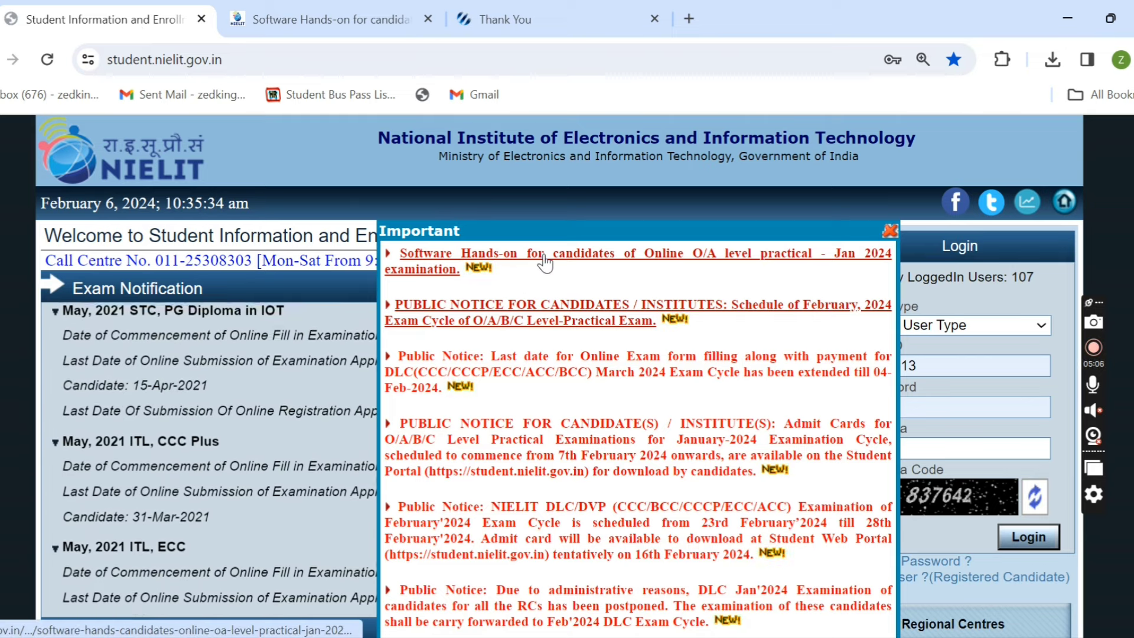
click(361, 30)
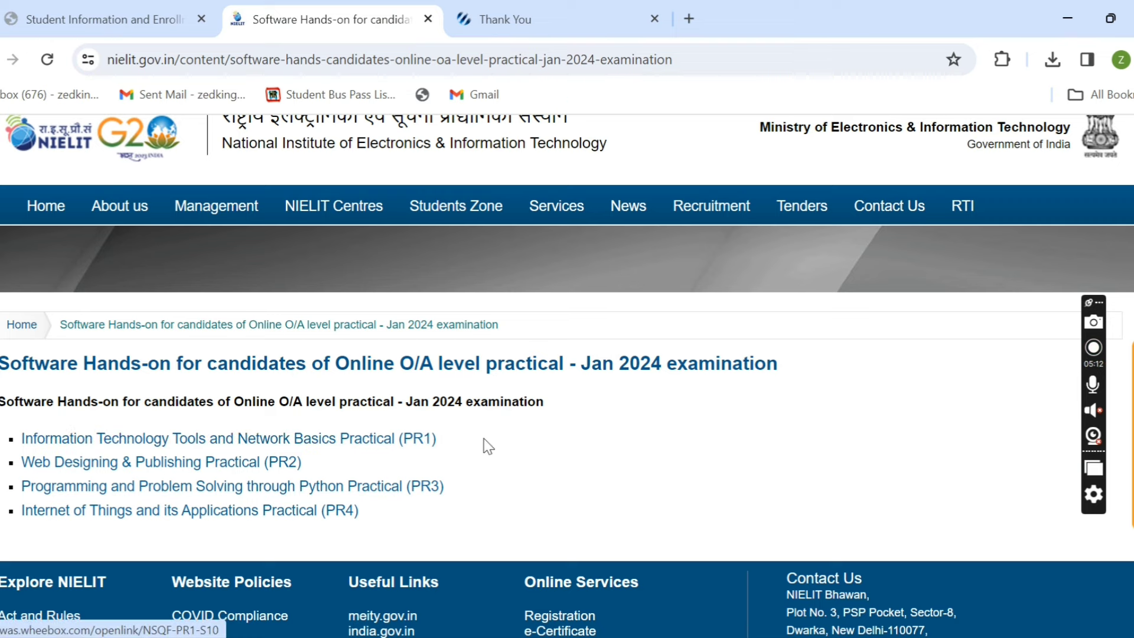
click(290, 467)
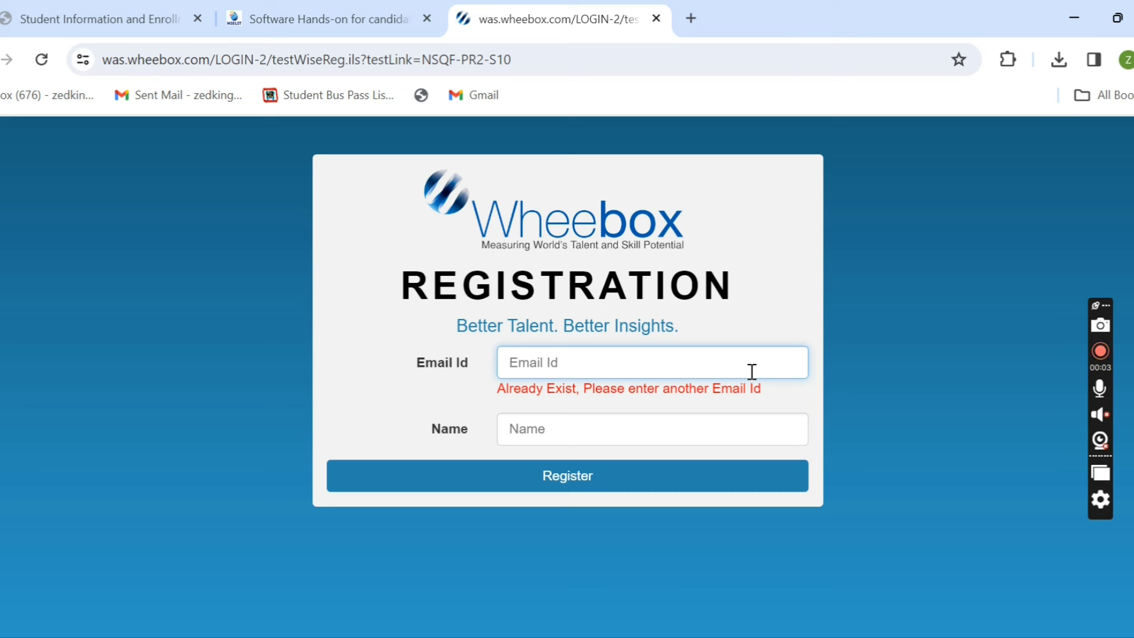
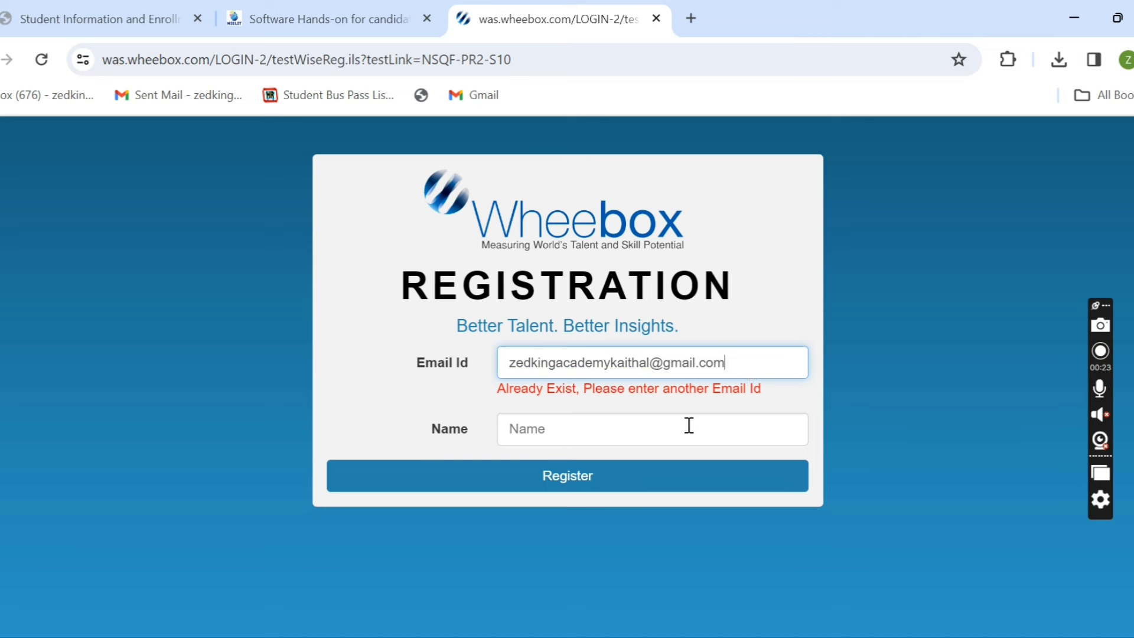
- Register for the PR2 test with the candidate's e-mail address and name
click(688, 425)
text(Zedking)
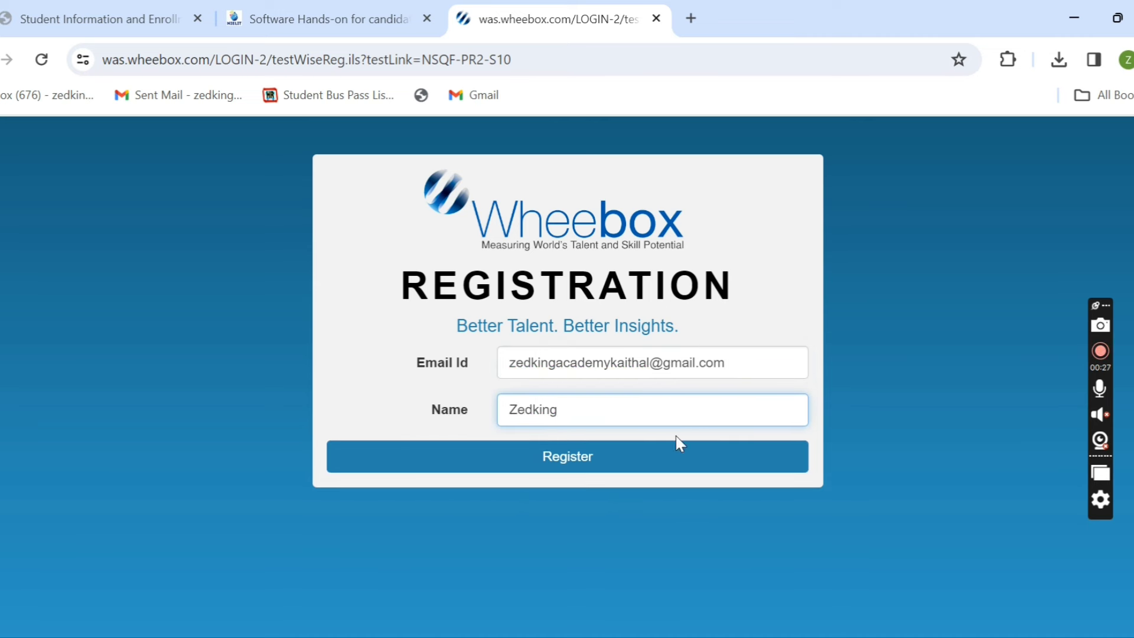
click(653, 466)
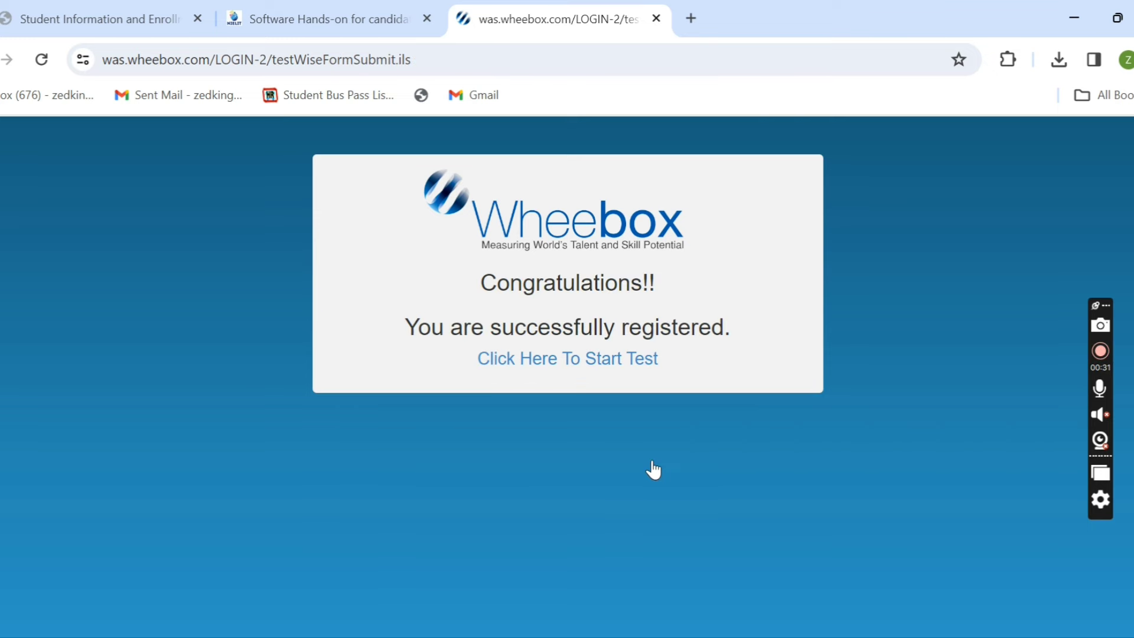
- Start the PR2 test, accept the Waiting Lounge terms, and proceed to question 01
click(622, 357)
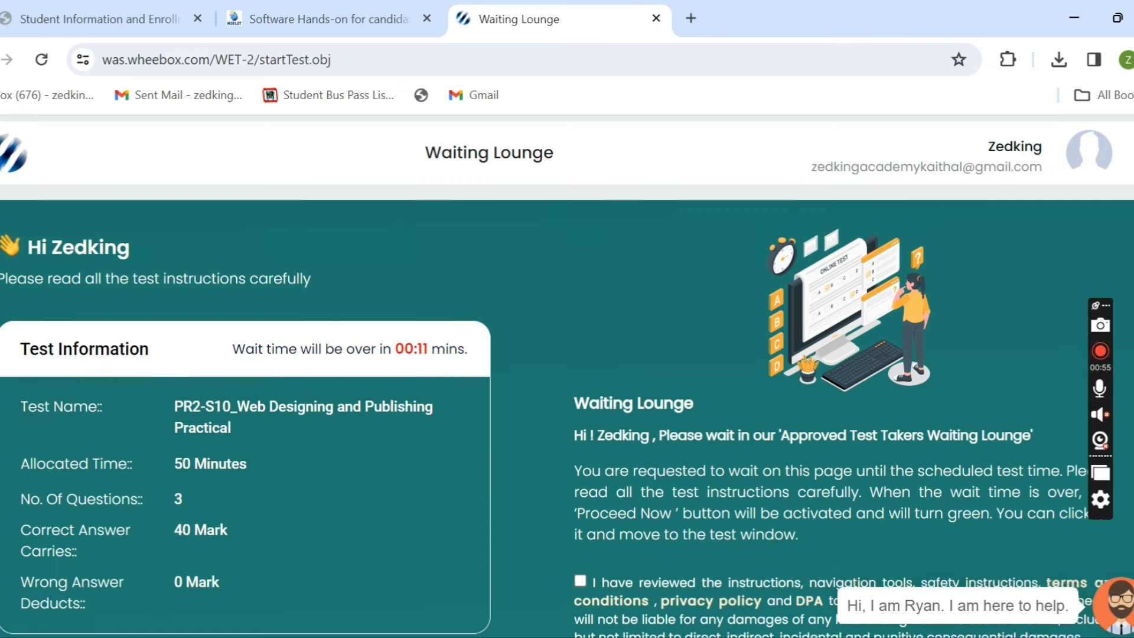
scroll(541, 519, down, 3)
scroll(624, 424, up, 1)
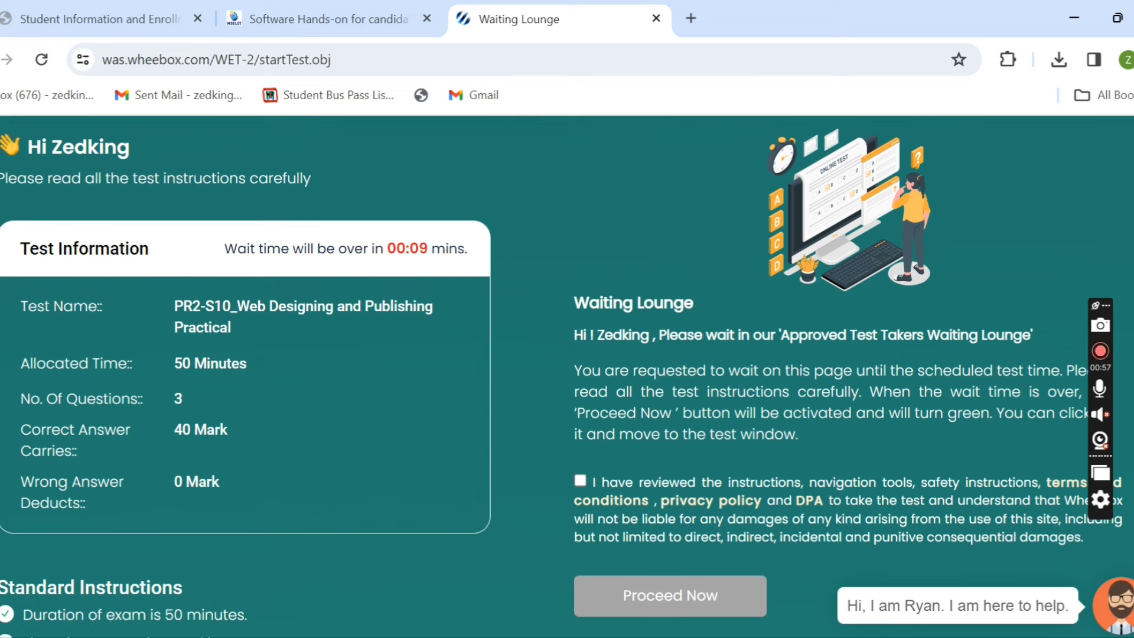
click(581, 480)
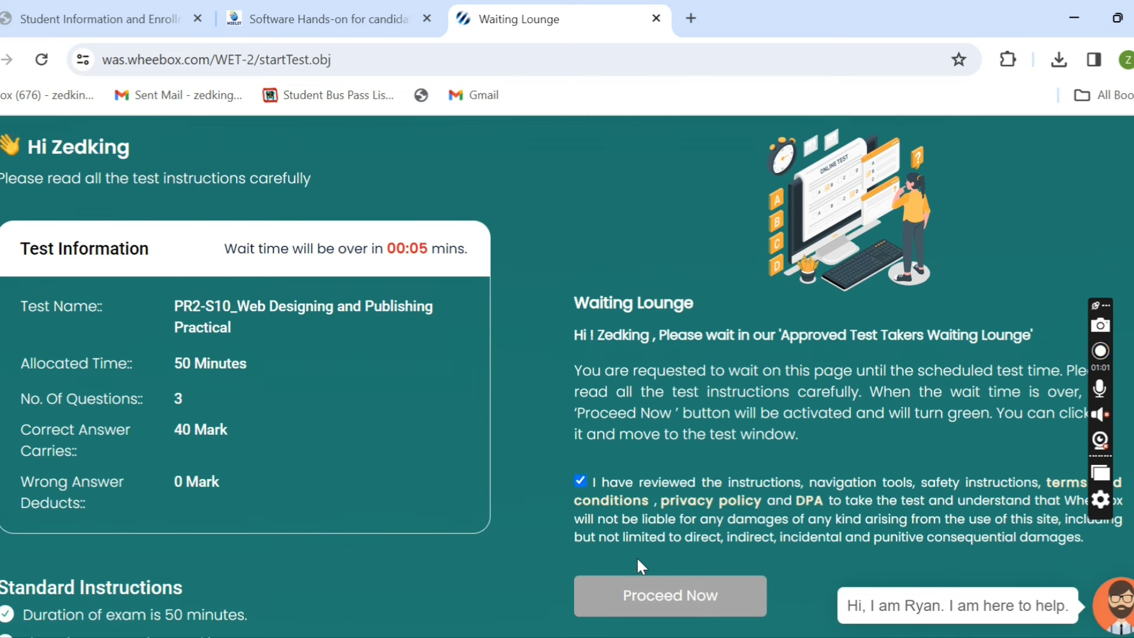
click(685, 602)
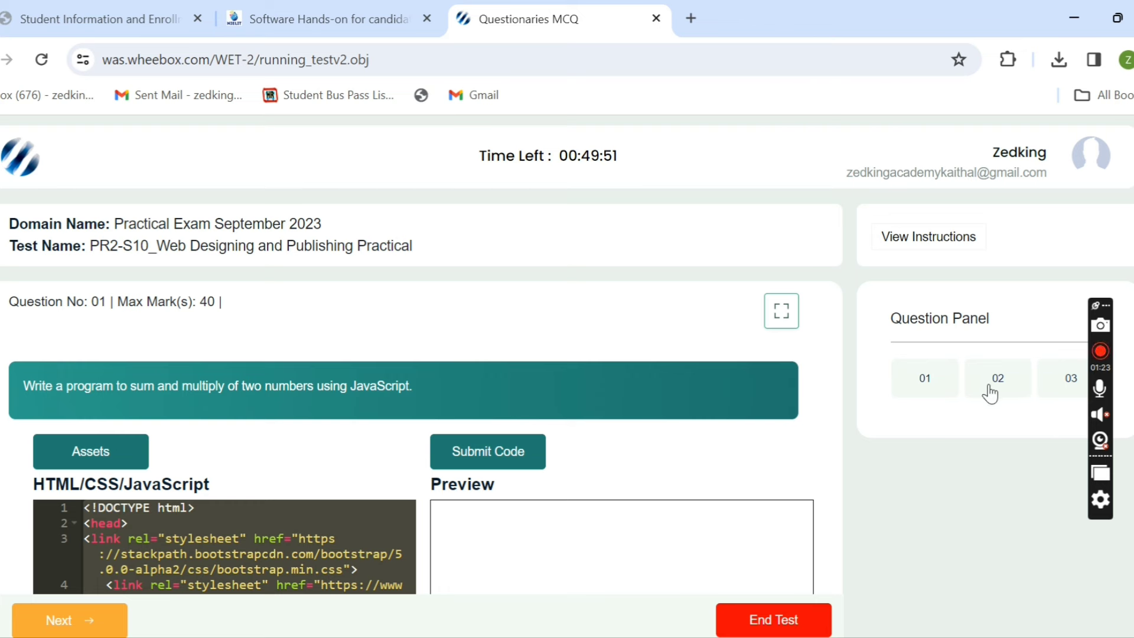
- Switch the test to full screen and place the cursor after line 6 of the code editor
click(781, 312)
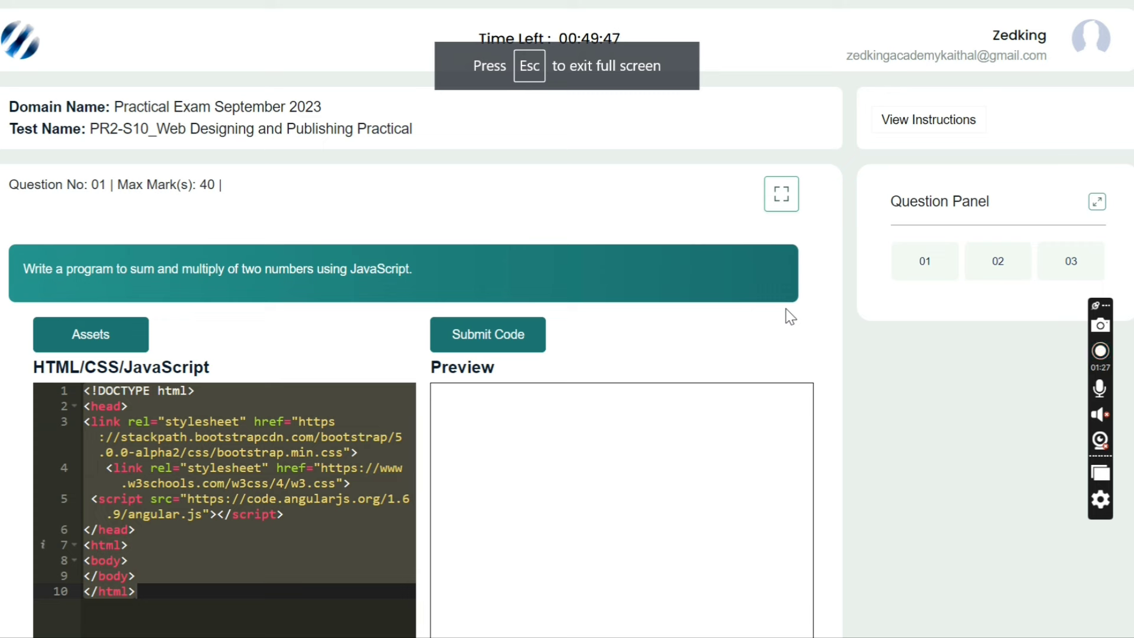
scroll(482, 406, down, 1)
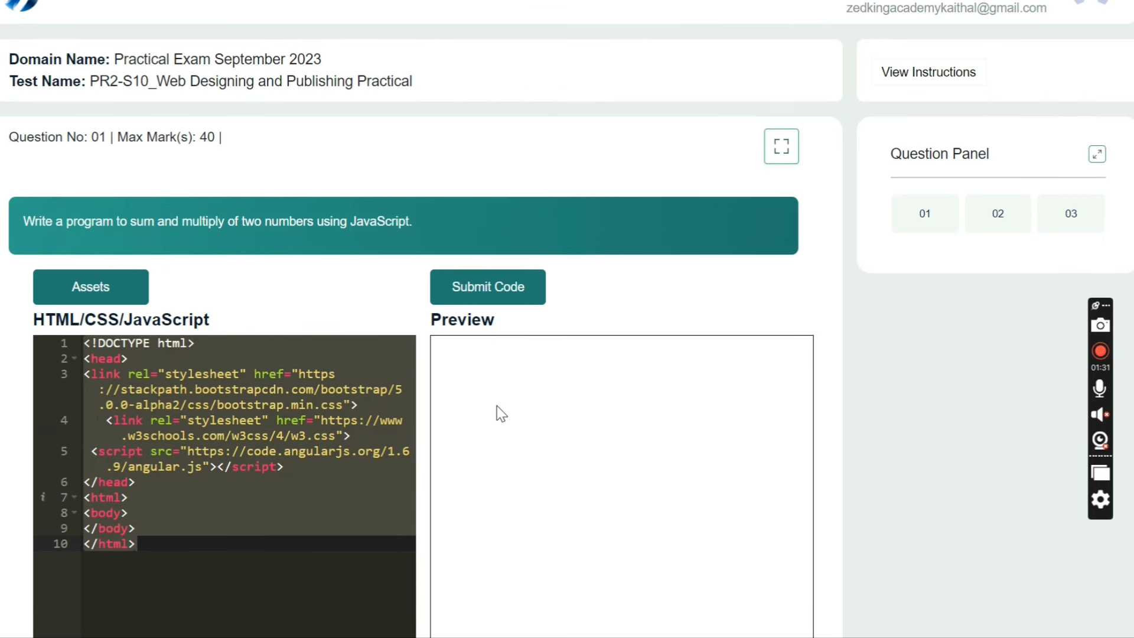
scroll(499, 412, down, 1)
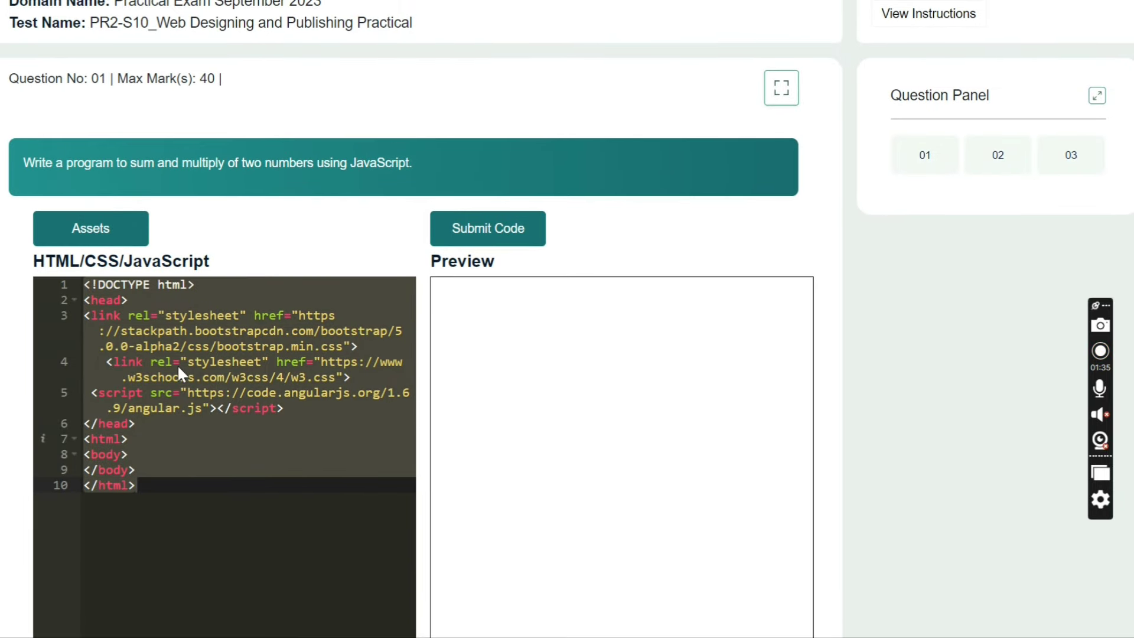
click(208, 417)
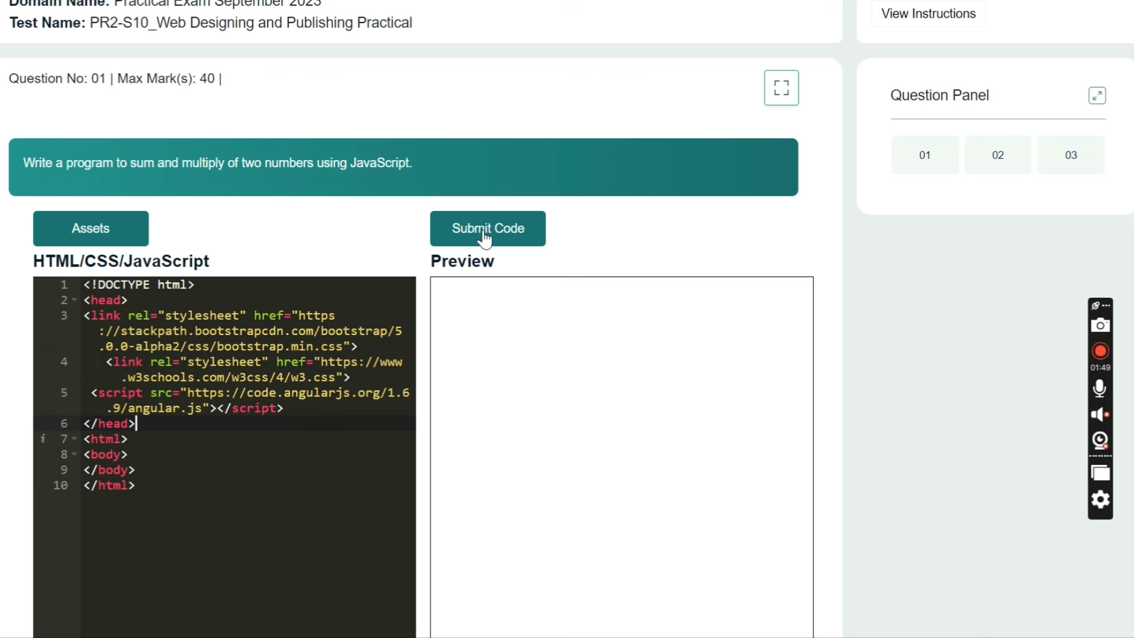
click(316, 381)
click(123, 238)
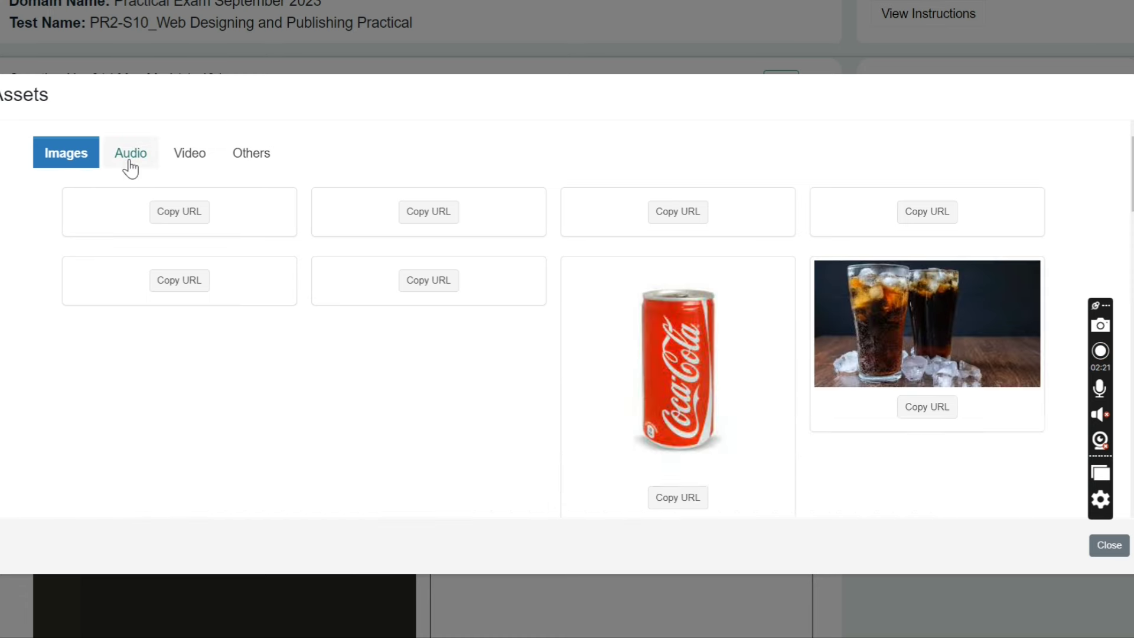
click(130, 167)
click(205, 157)
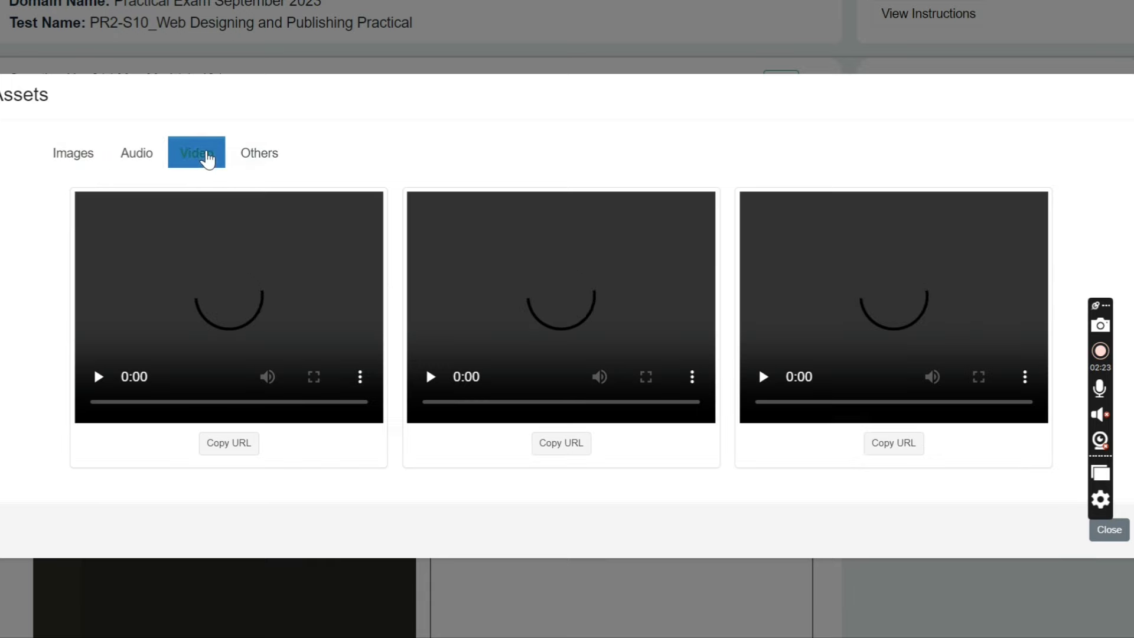
click(76, 167)
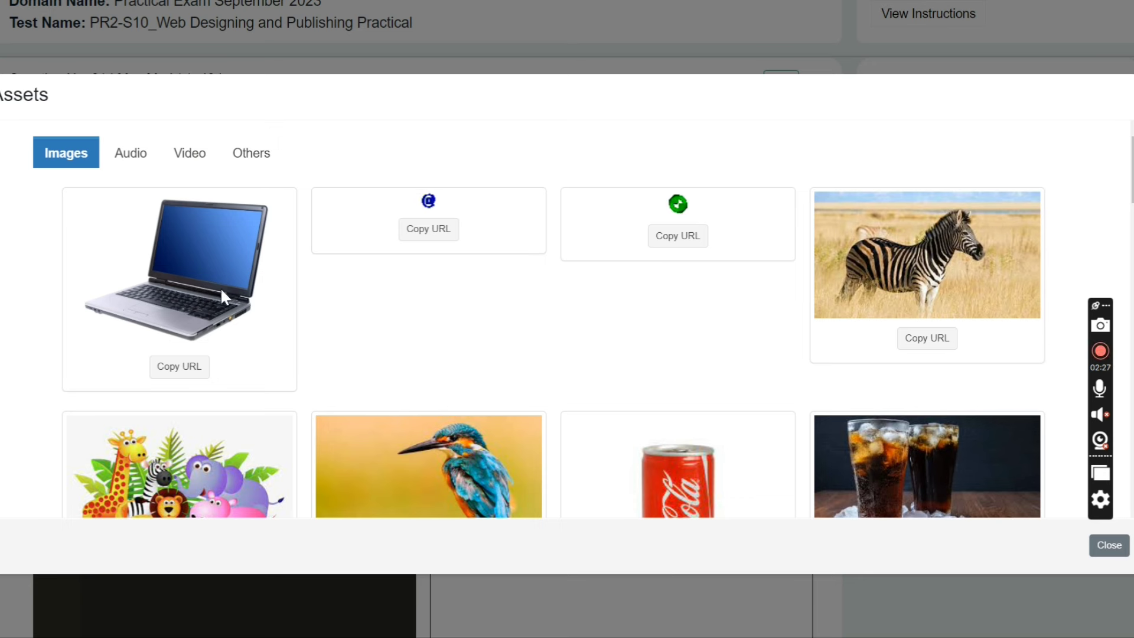
click(179, 367)
click(1105, 550)
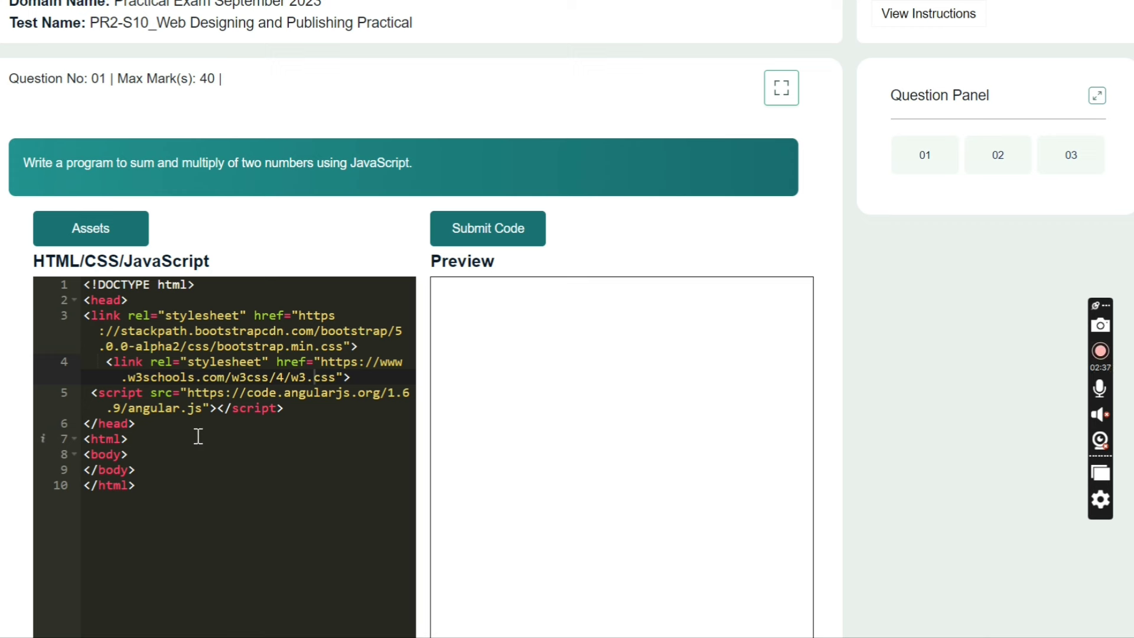
- Add a 'Hello Friends' line inside the body of the question 01 code
click(161, 454)
key(Return)
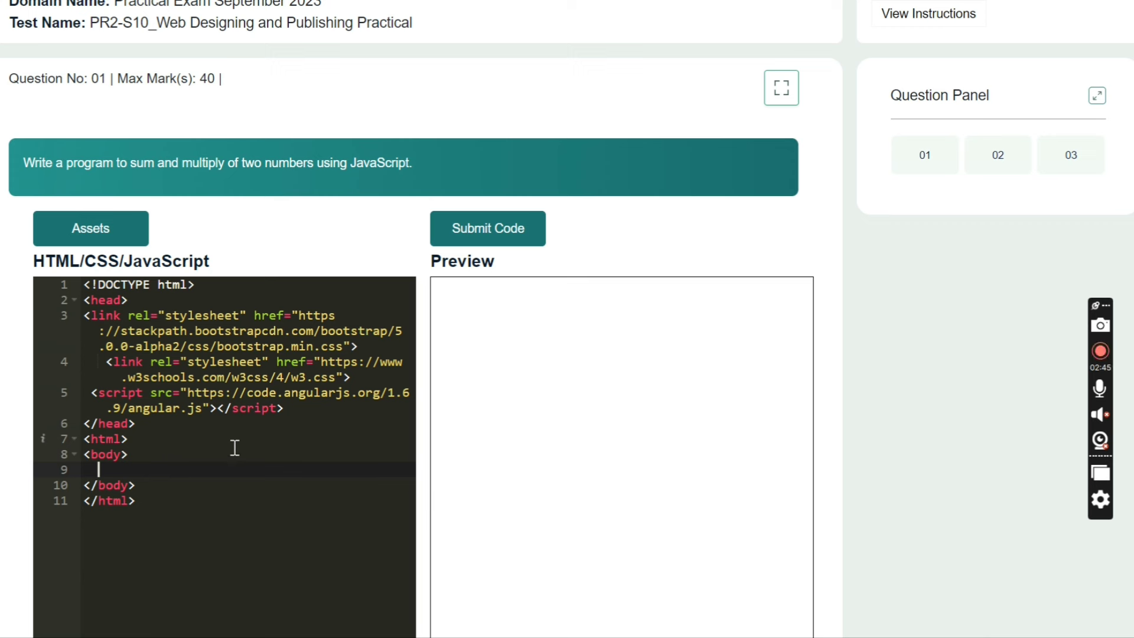
text(Hello Friends)
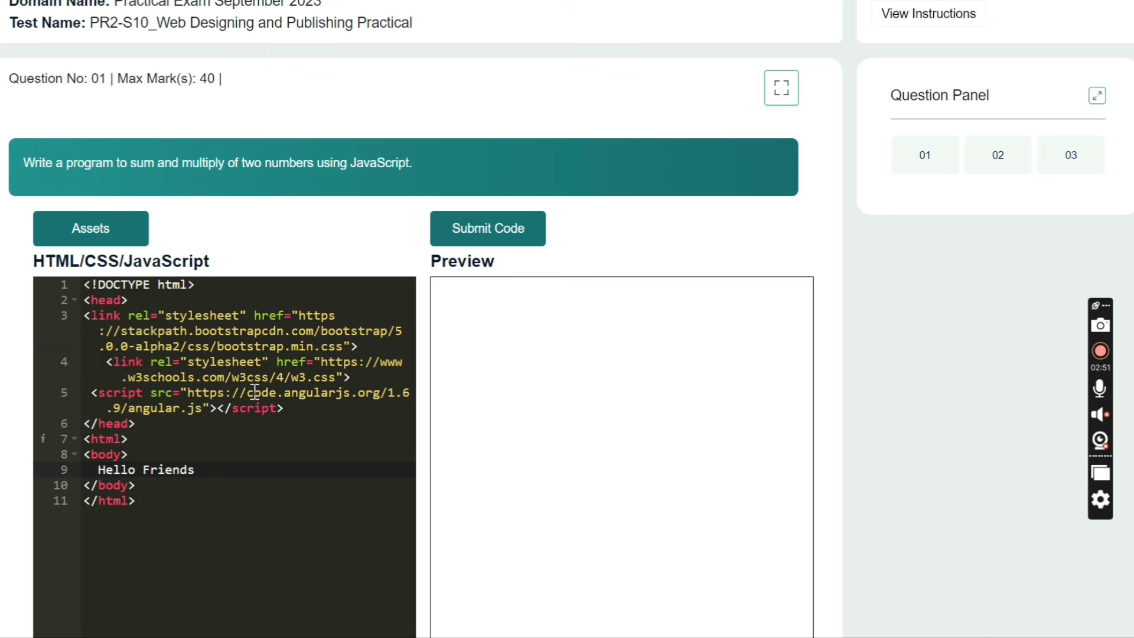
- Submit the question 01 code and move to question 02
click(477, 237)
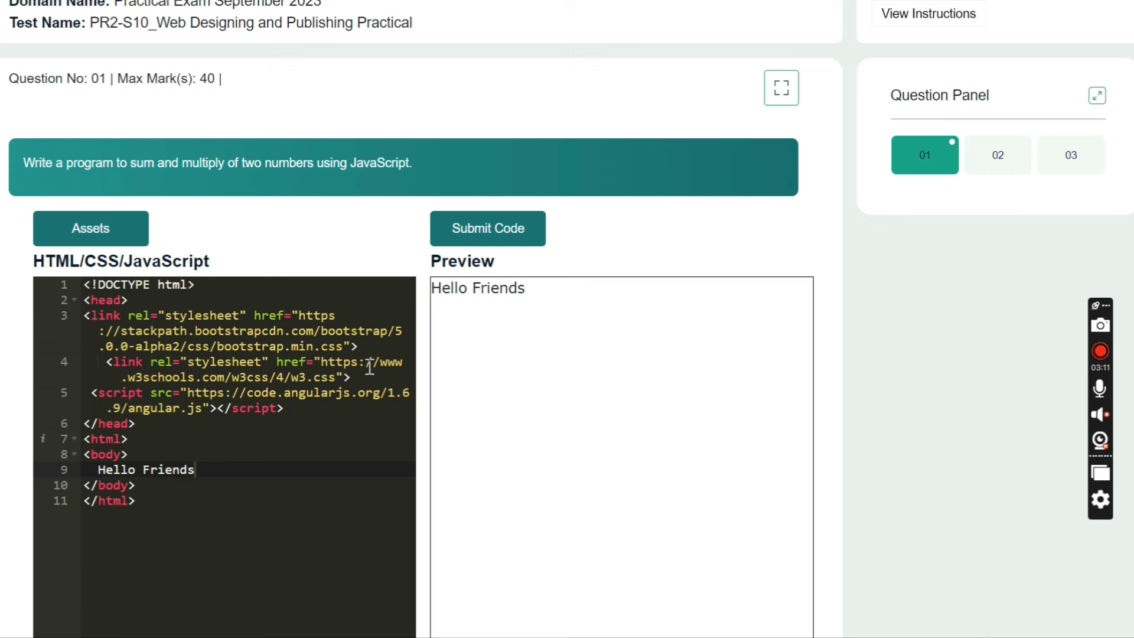
click(487, 233)
click(984, 154)
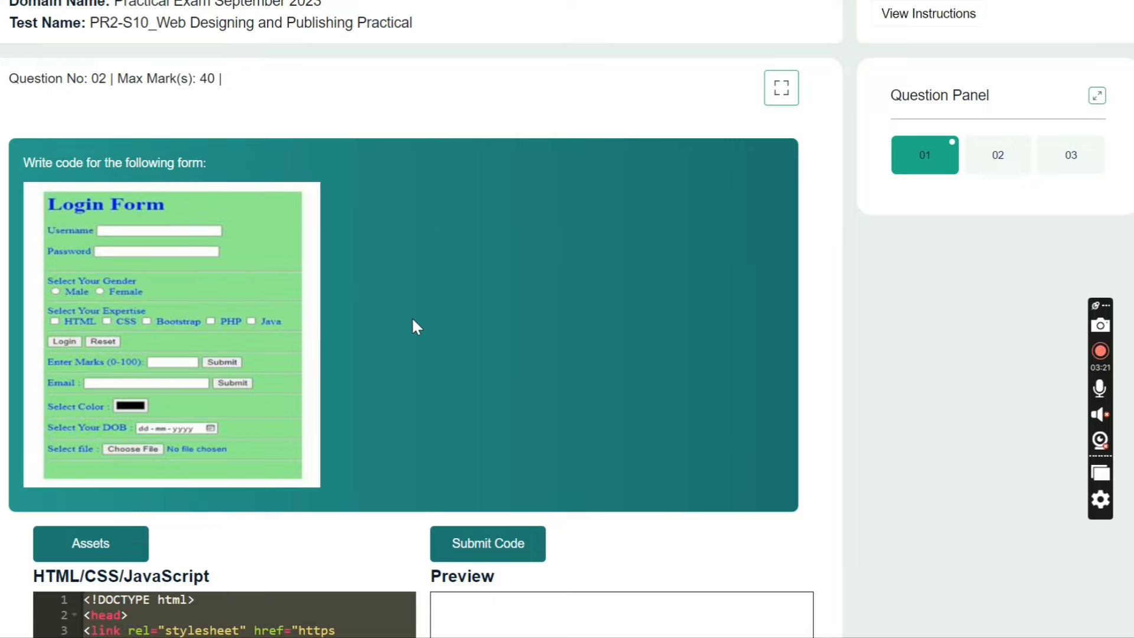
- Scroll through question 02's login form image, then move to question 03
scroll(412, 316, down, 3)
scroll(412, 316, down, 3)
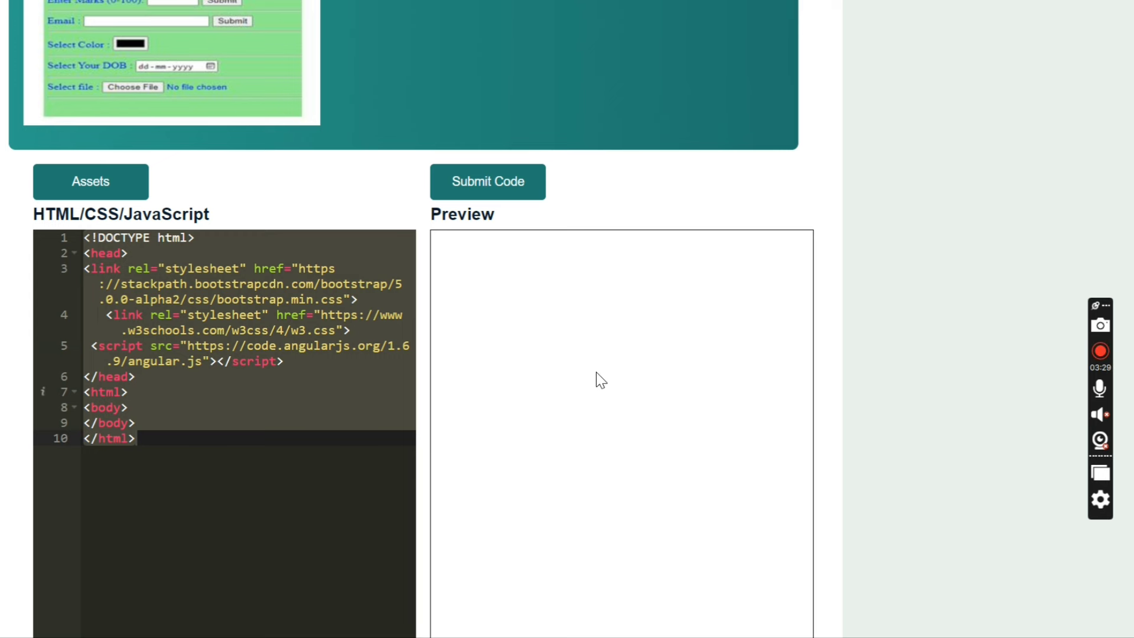
scroll(600, 380, up, 8)
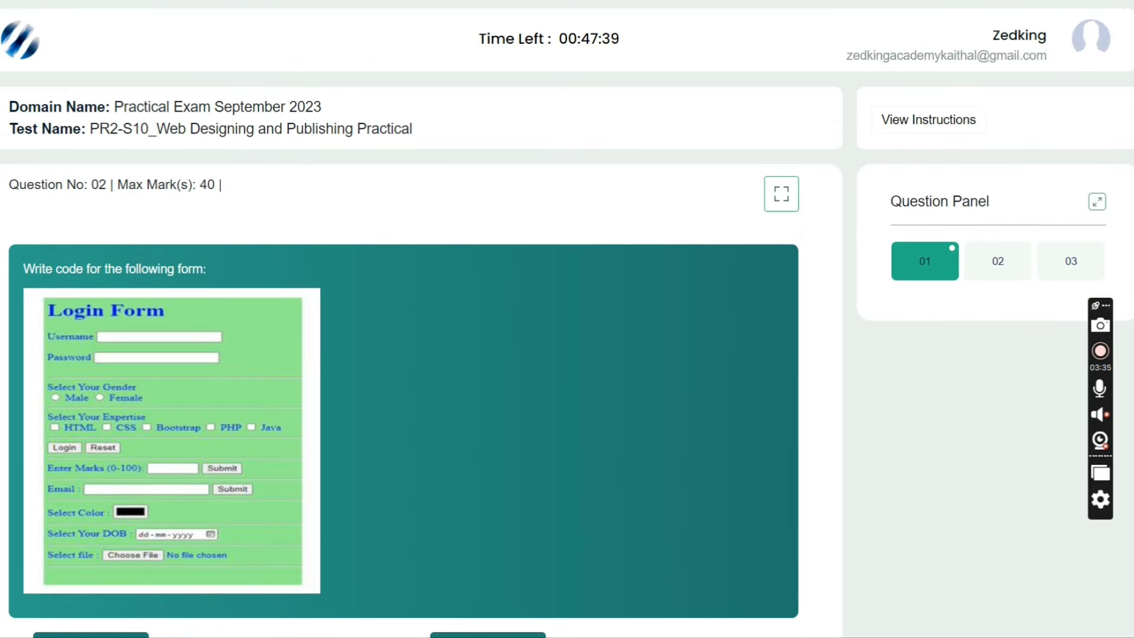
click(1064, 276)
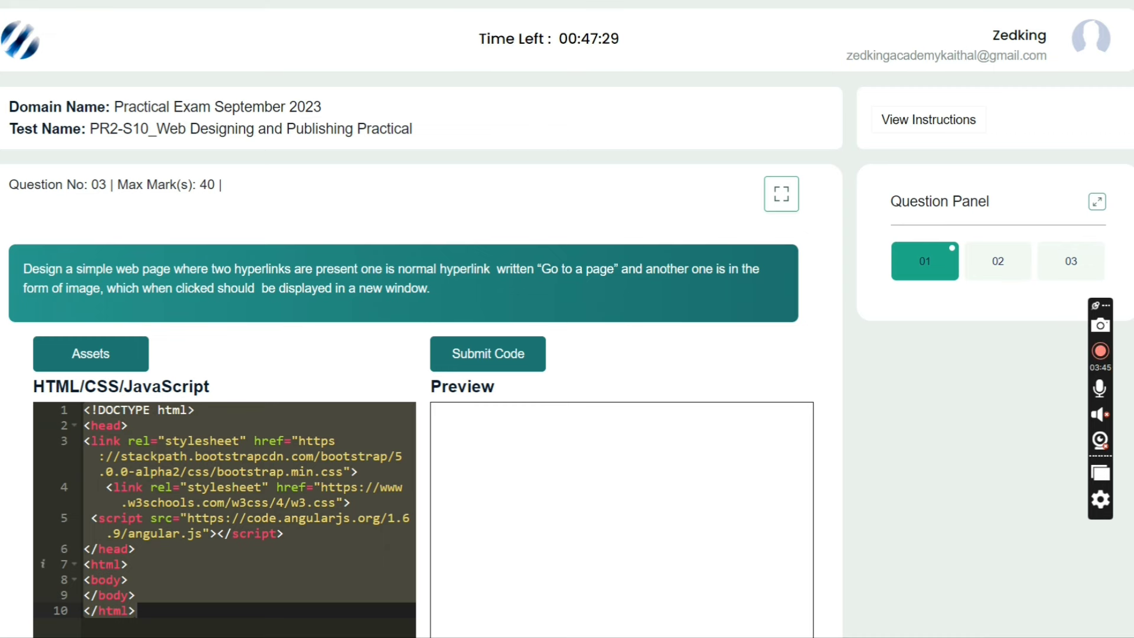
- Submit the PR2 test with 'Yes, Submit it' and return to the NIELIT practicals page
click(488, 353)
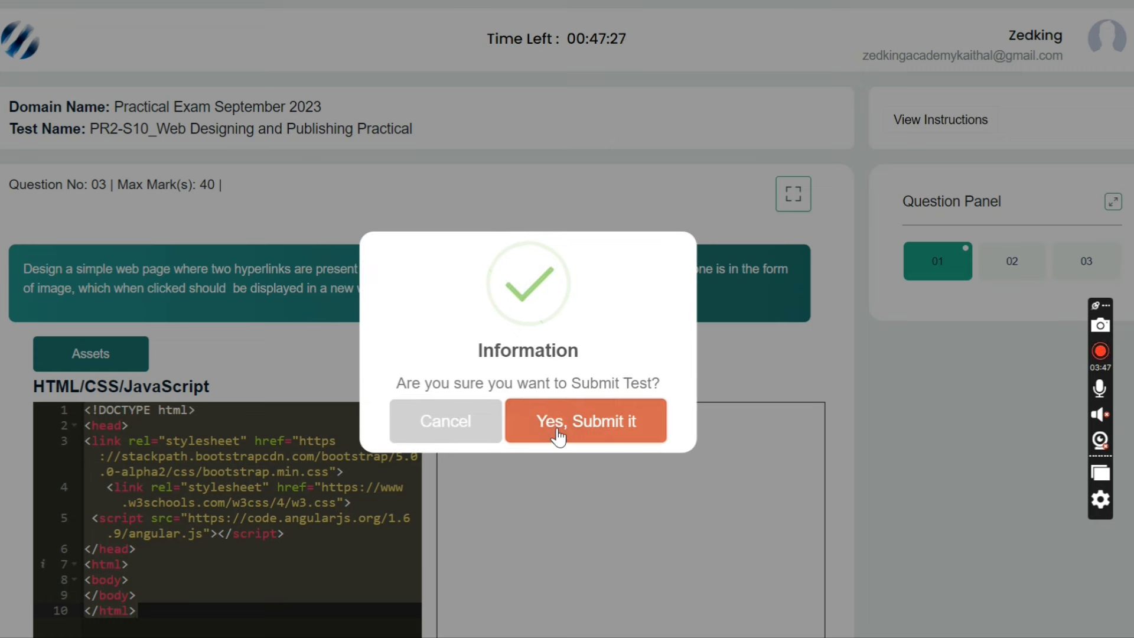
click(558, 428)
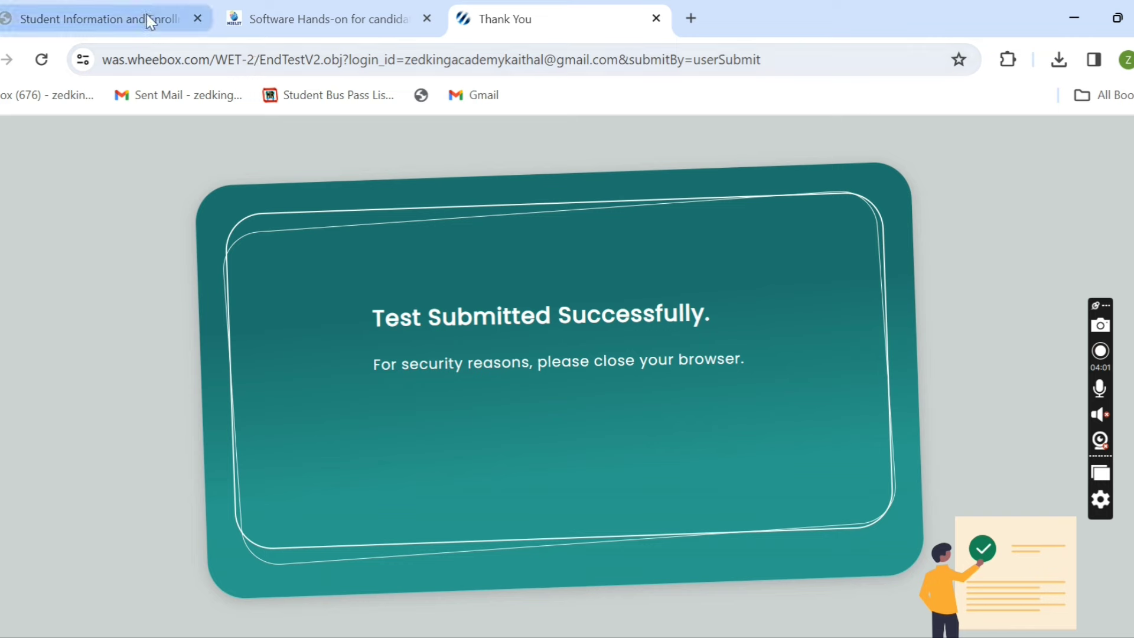
click(259, 13)
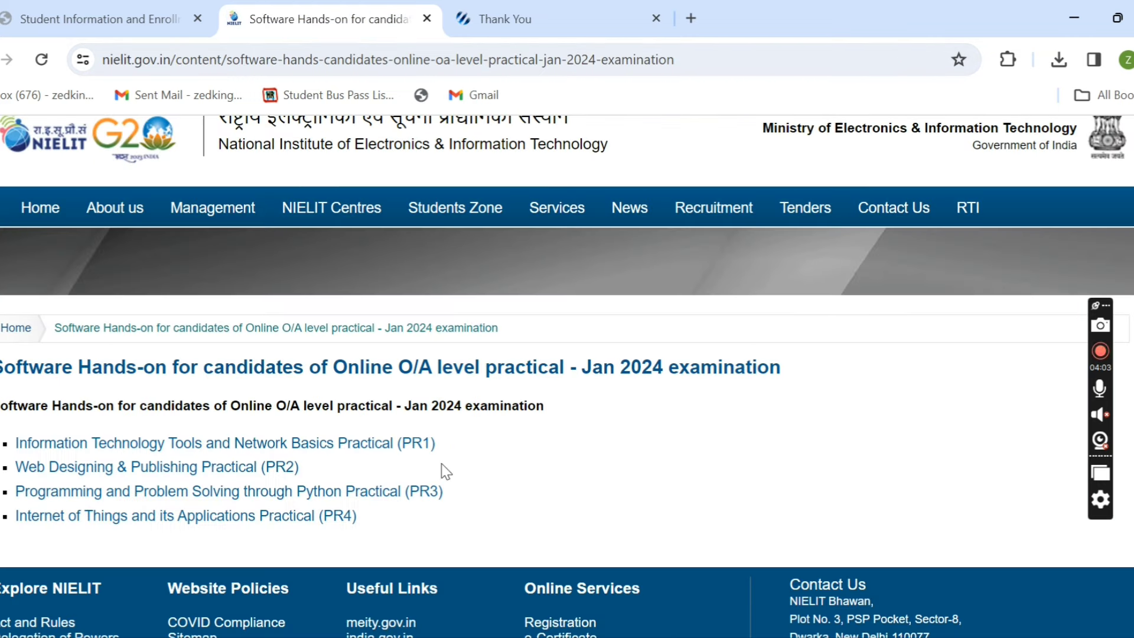
- Open the 'Programming and Problem Solving through Python Practical (PR3)' test link
click(410, 494)
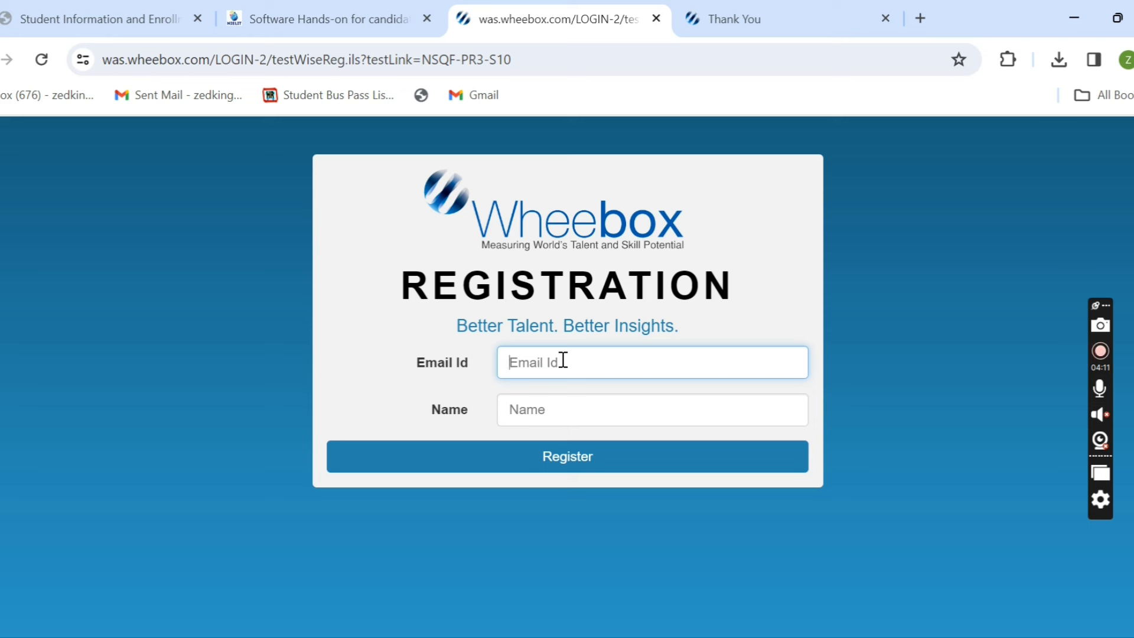
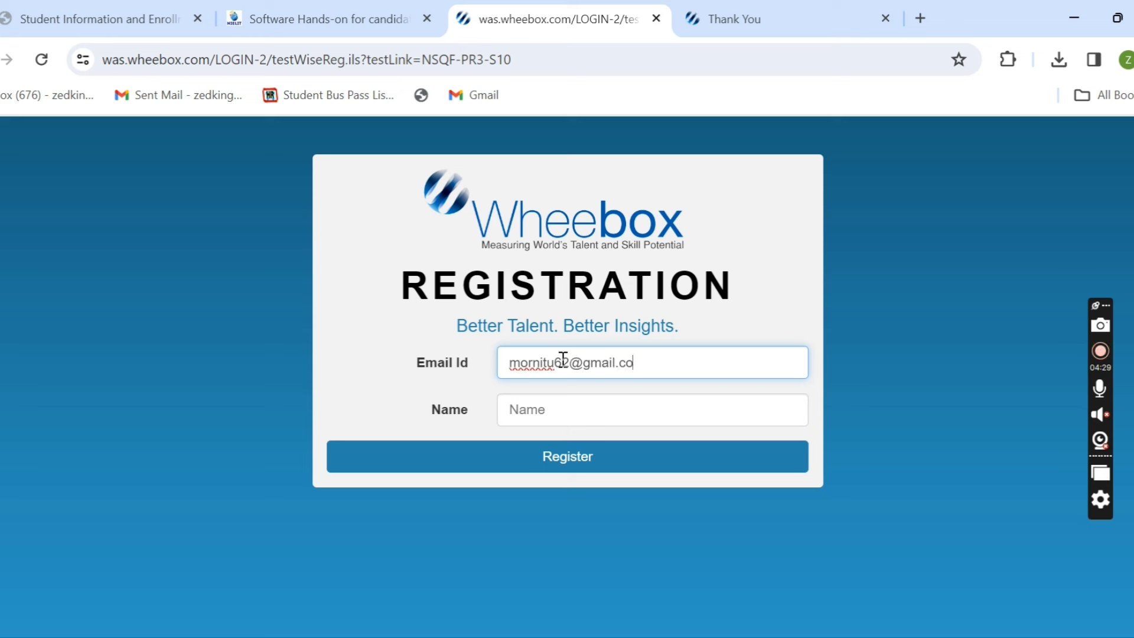
- Fill in the candidate's name, register for the PR3 test, and start it
click(563, 411)
text(Nitu)
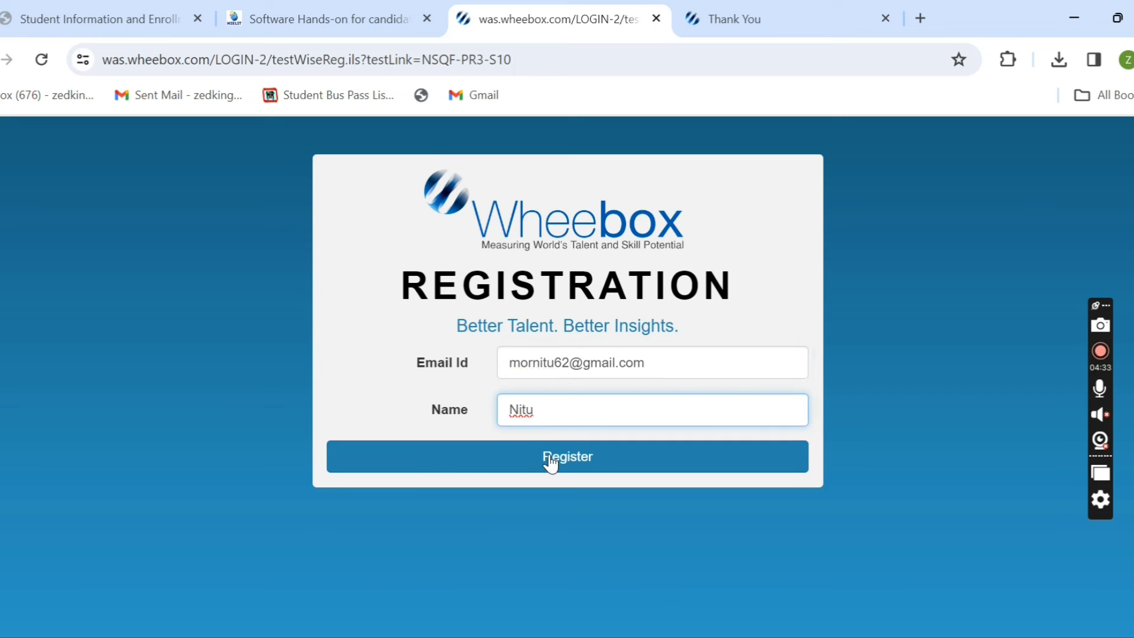
click(549, 463)
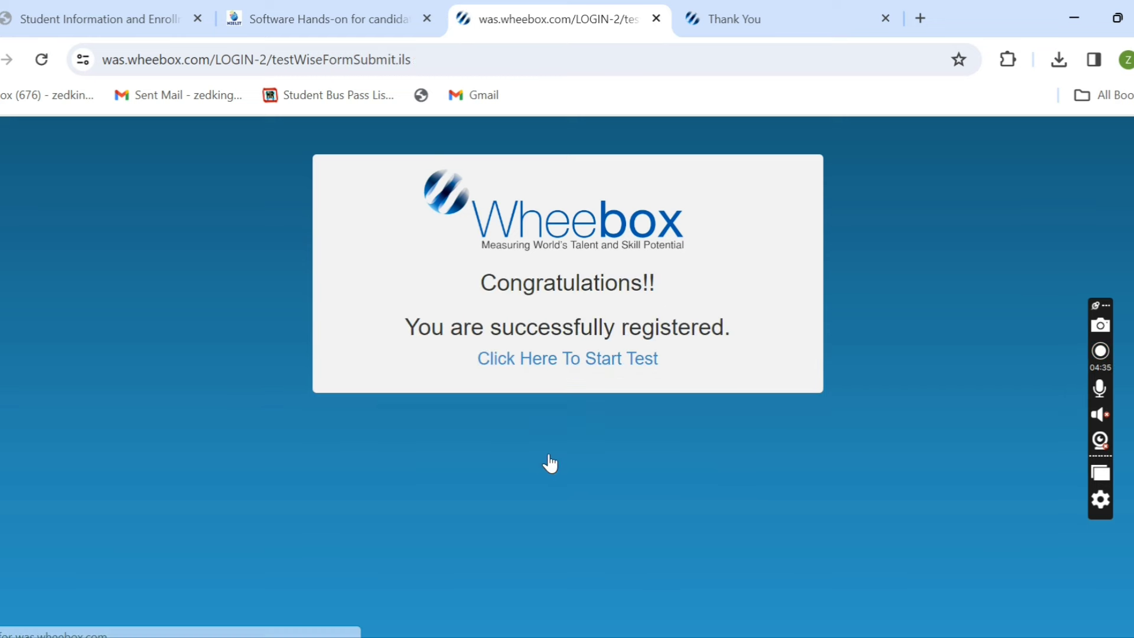
click(580, 361)
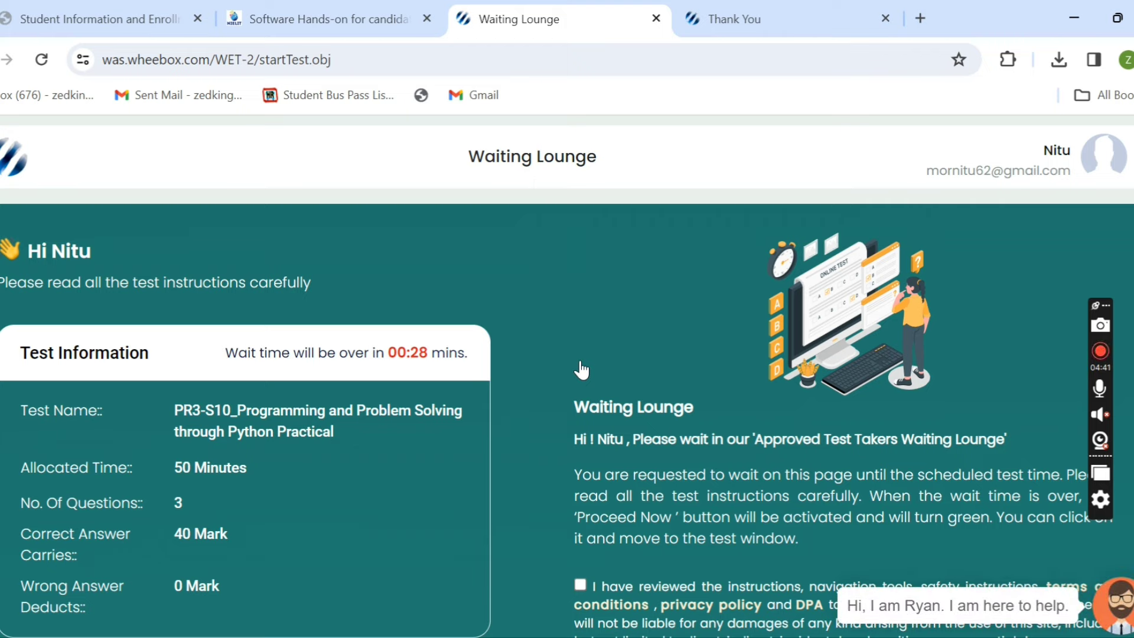
- Accept the test terms in the Waiting Lounge and proceed into the PR3 Python test
scroll(567, 376, down, 2)
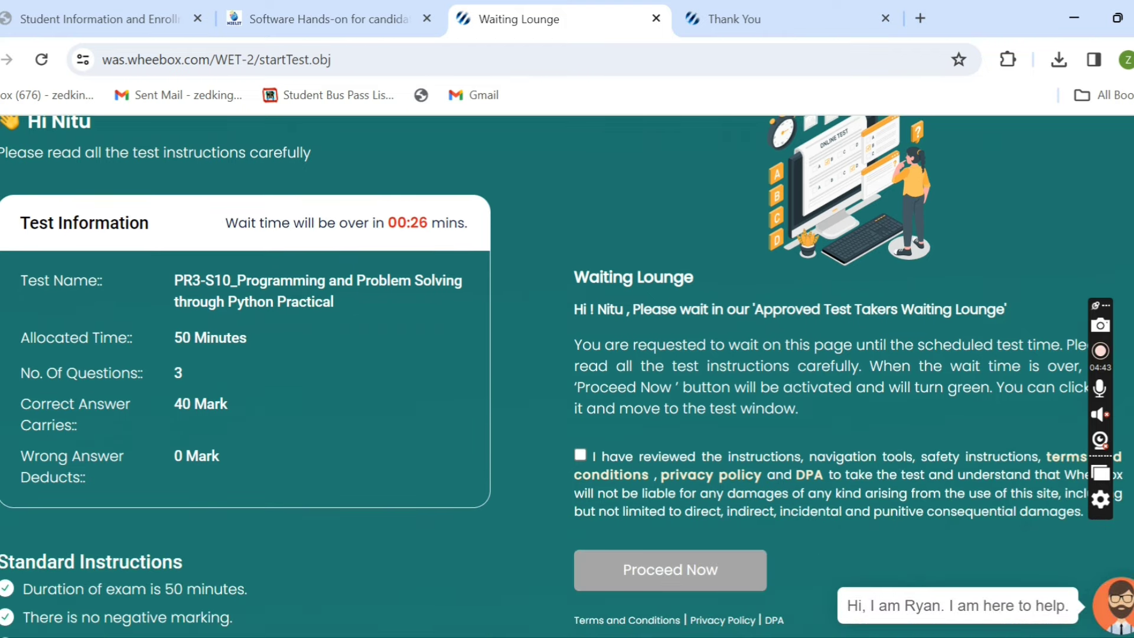
scroll(561, 372, down, 2)
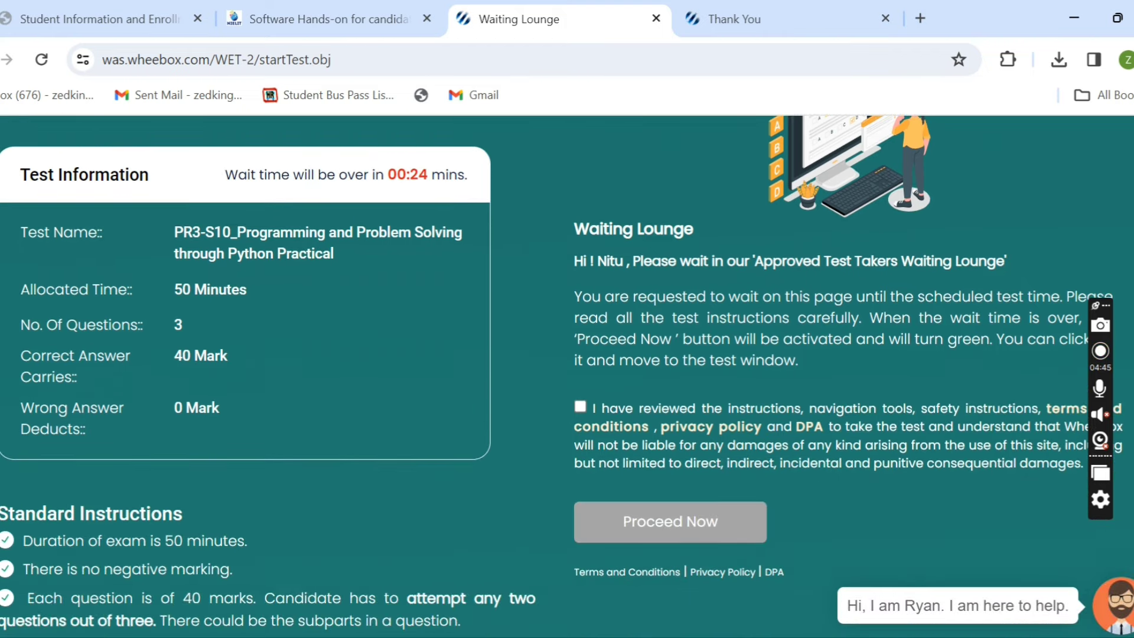
scroll(562, 376, down, 4)
scroll(562, 376, up, 3)
scroll(561, 376, up, 2)
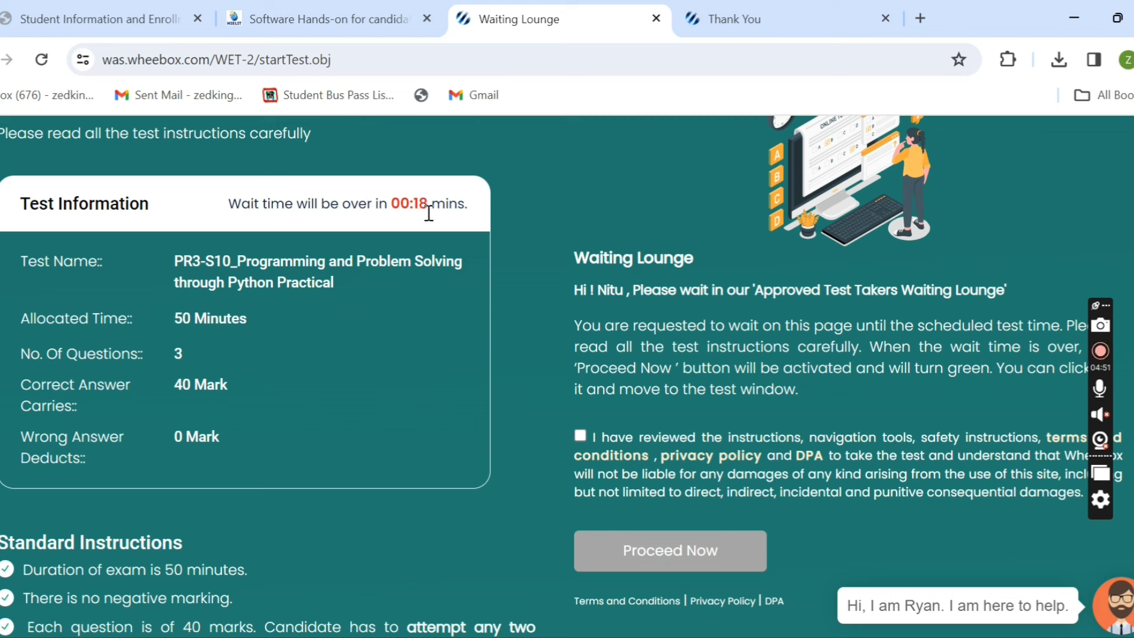
click(580, 435)
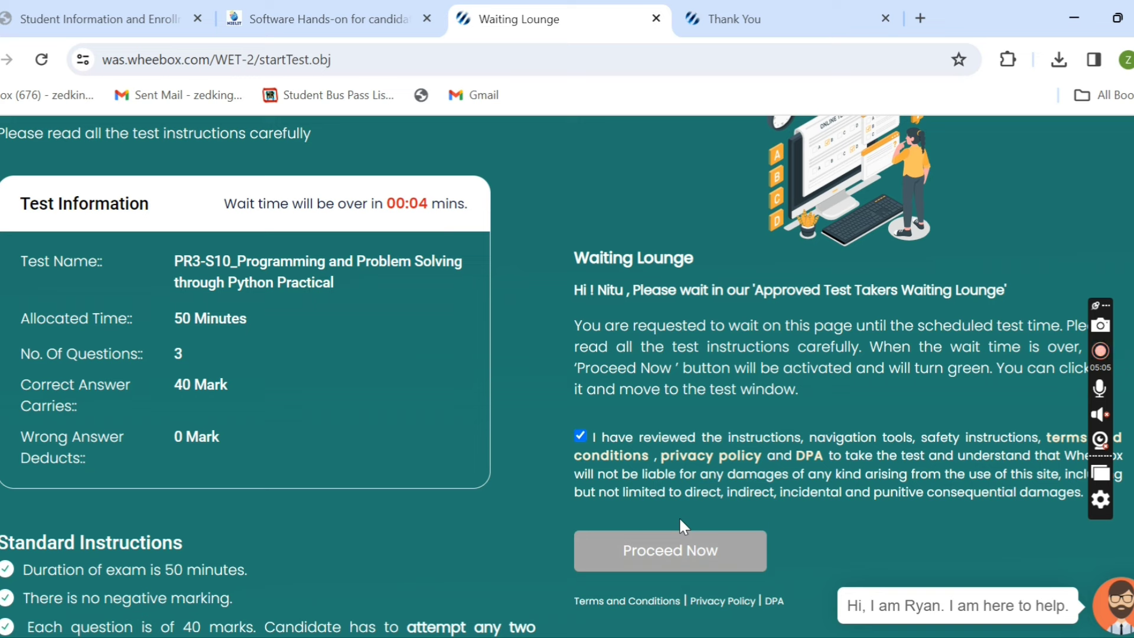
click(679, 557)
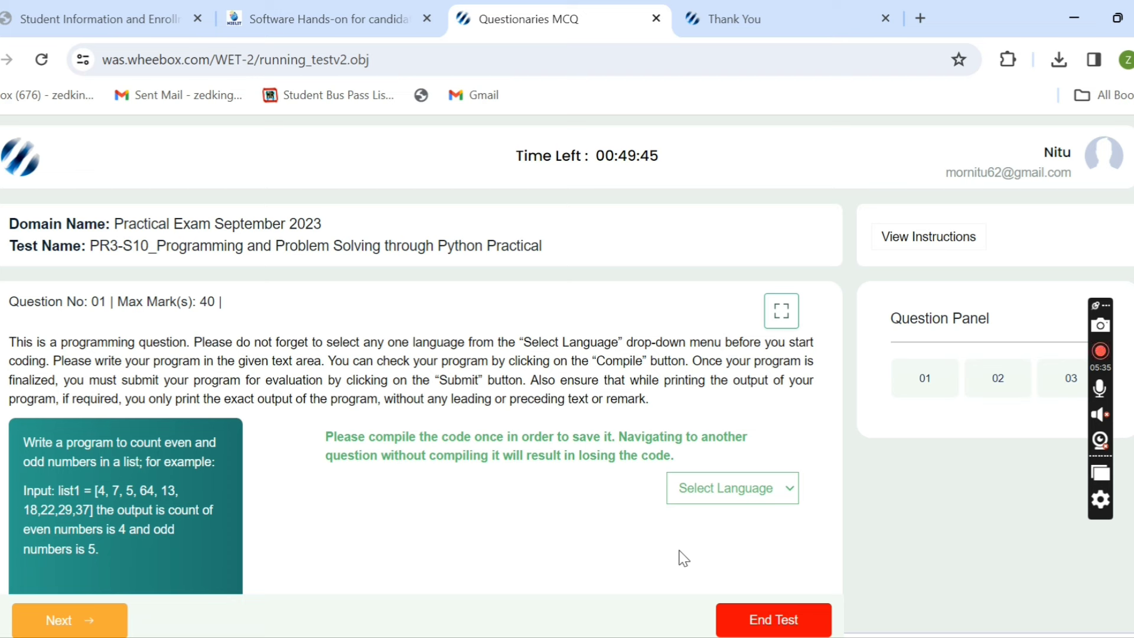
- Set question 01's answer language to Python
click(709, 495)
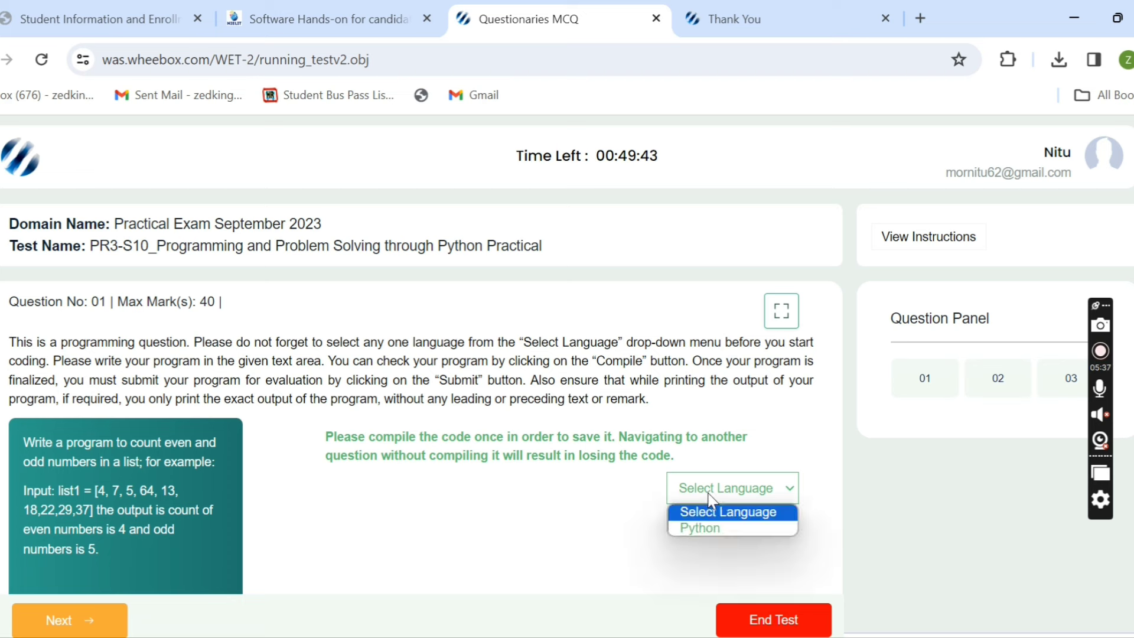
click(712, 529)
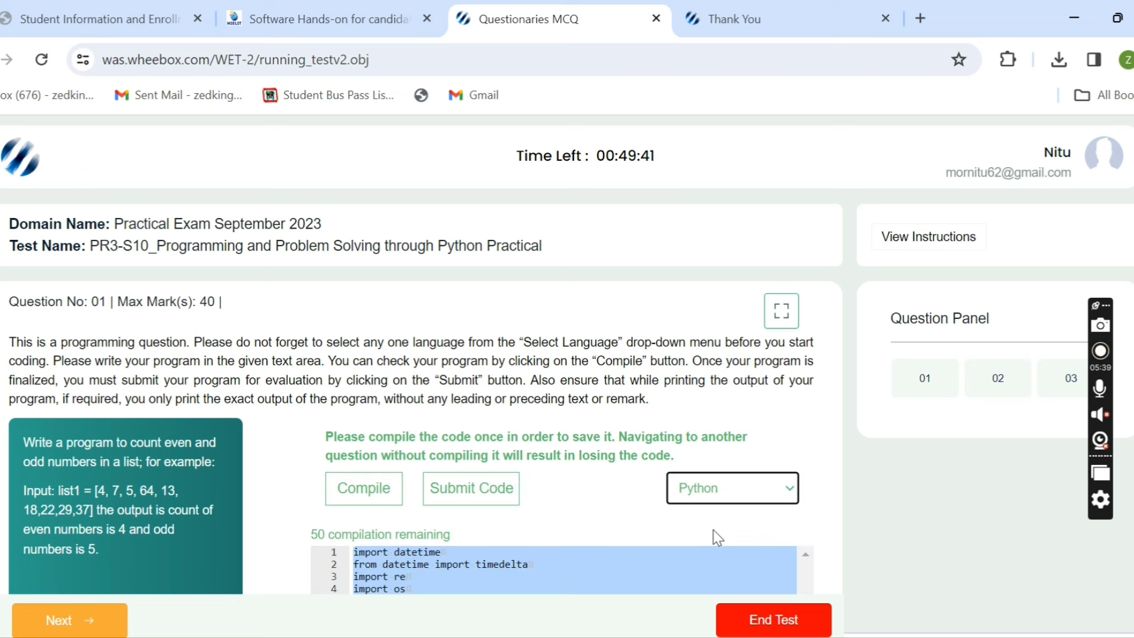
scroll(717, 537, down, 3)
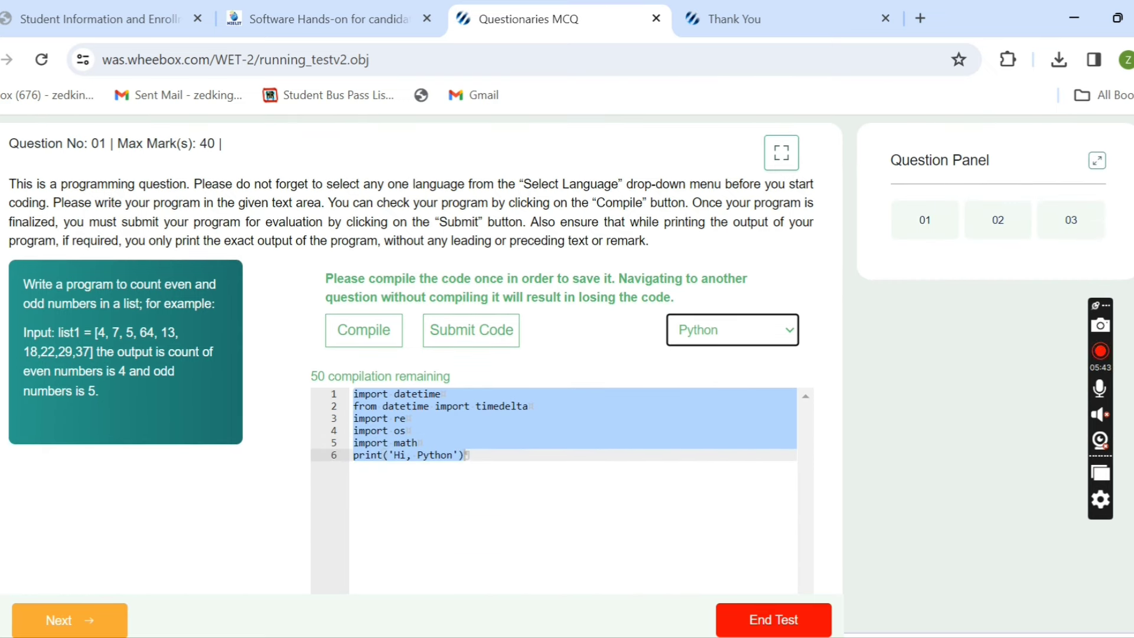
- Switch the test to full screen and compile the unchanged starter code
click(781, 152)
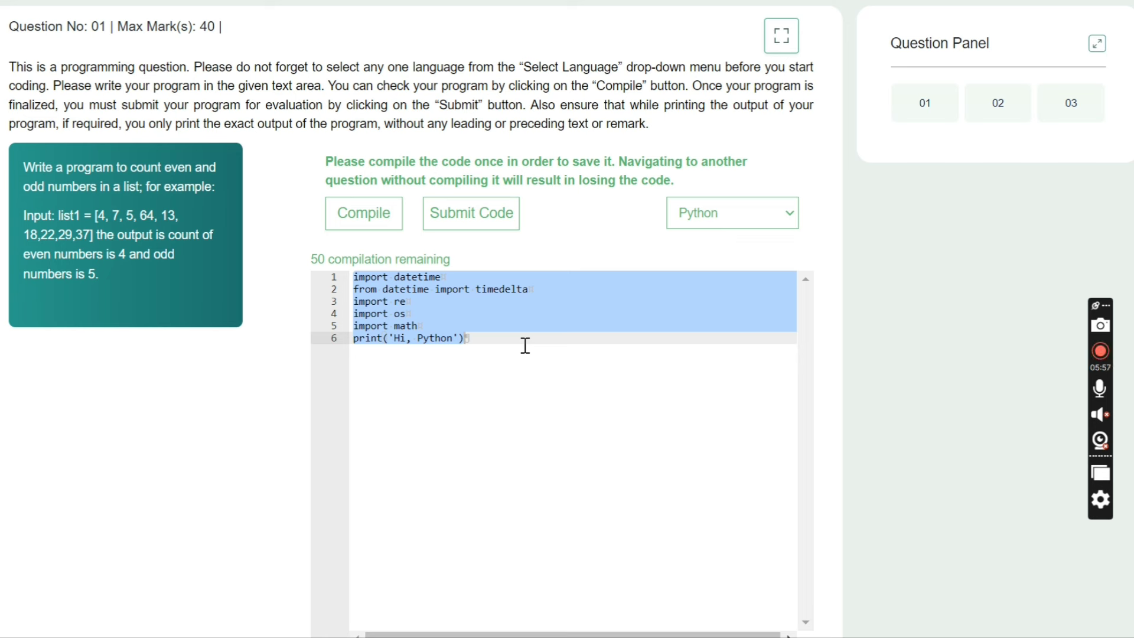
click(479, 336)
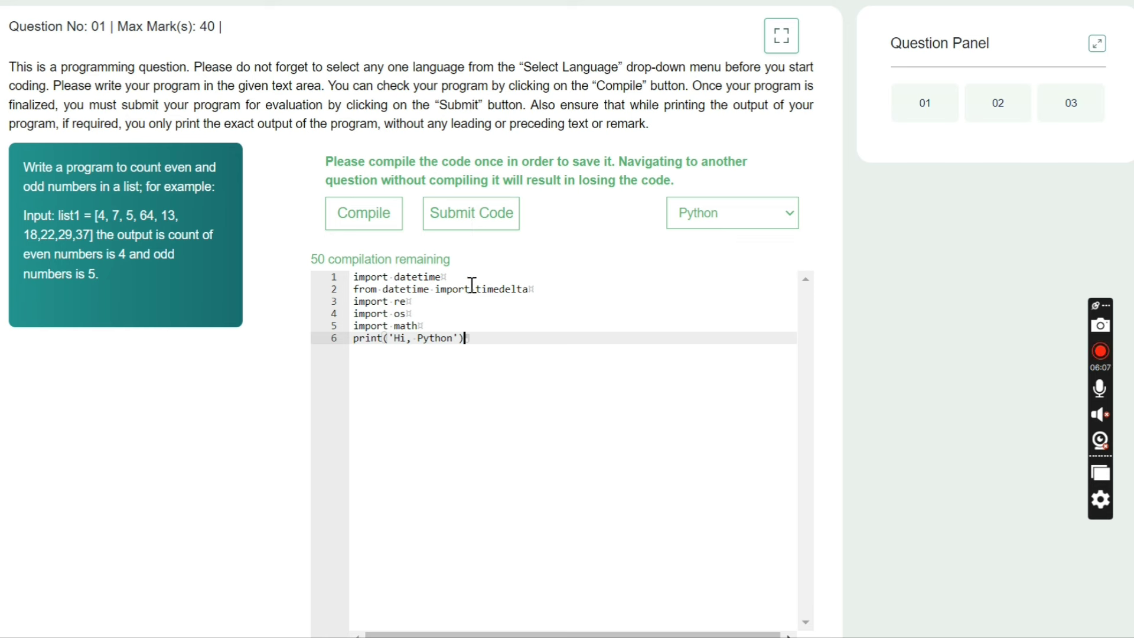
click(375, 220)
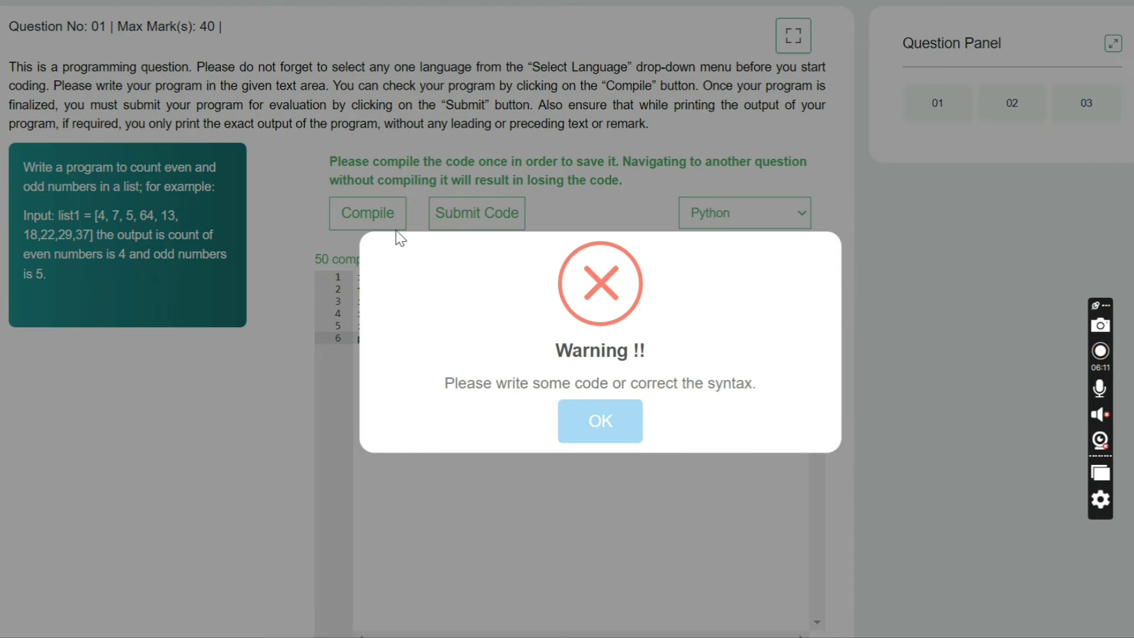